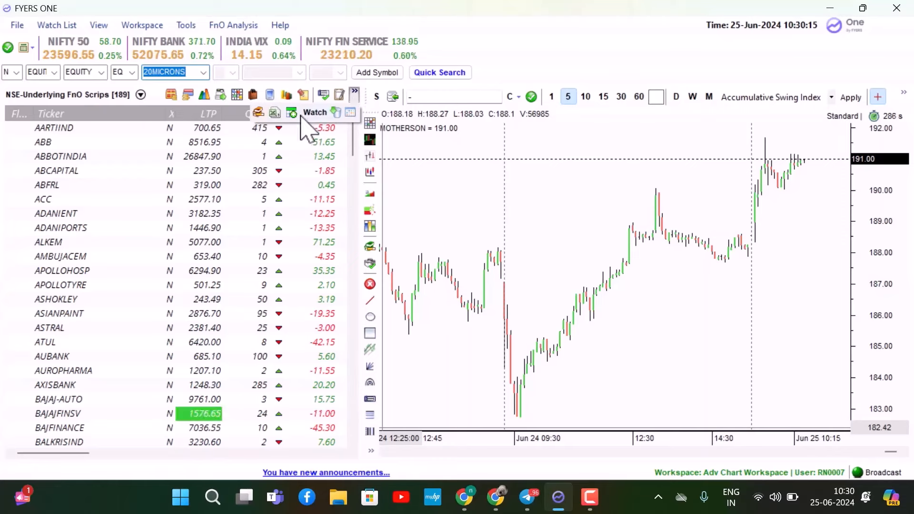
# Step: Link the FnO watchlist to Microsoft Excel, keeping the preselected symbols and columns
pyautogui.click(293, 115)
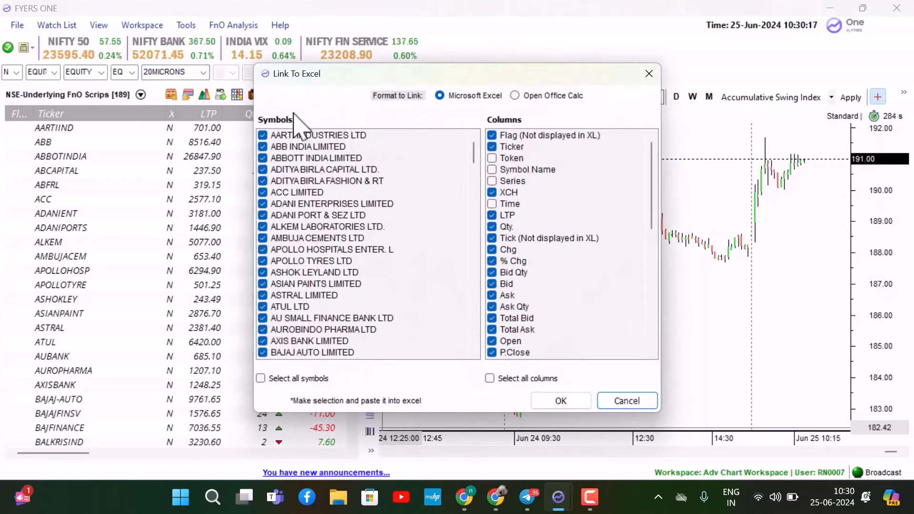
pyautogui.click(559, 401)
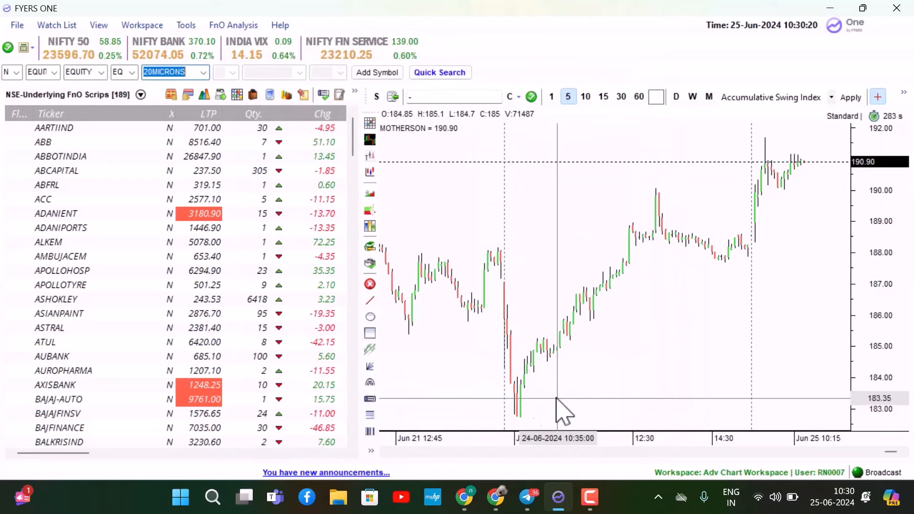
# Step: Run Excel as administrator and create a blank workbook
pyautogui.click(213, 497)
pyautogui.write('ex')
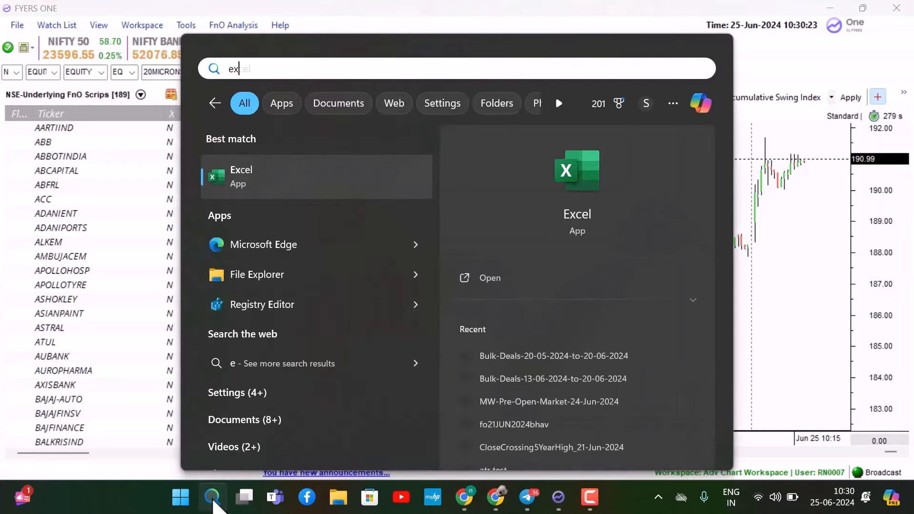
pyautogui.rightClick(299, 188)
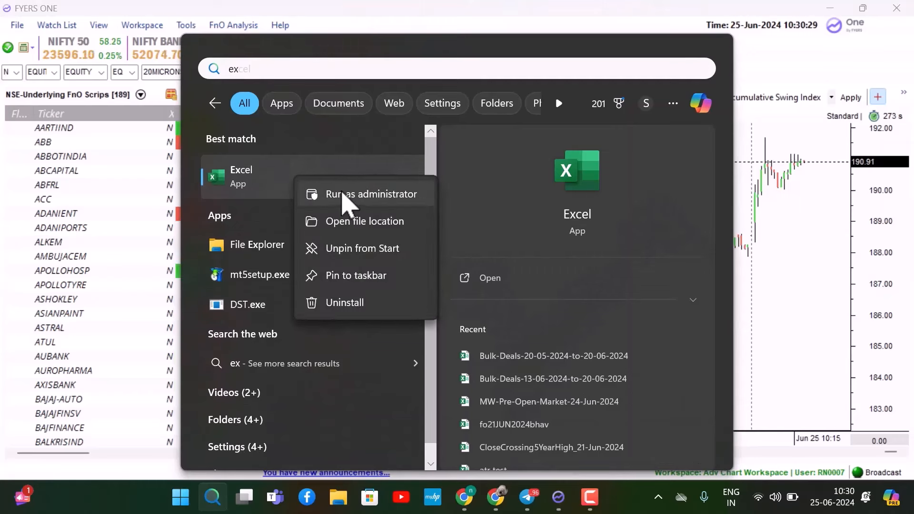
pyautogui.click(342, 193)
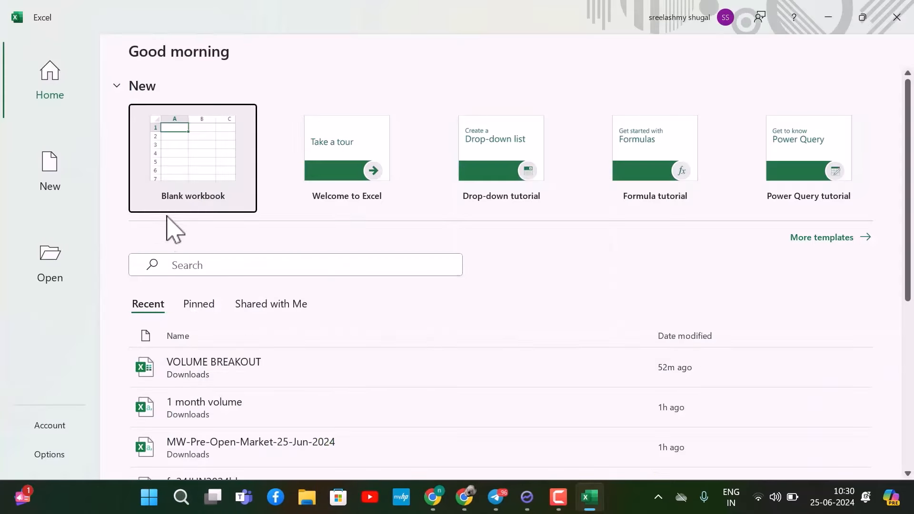
pyautogui.click(206, 179)
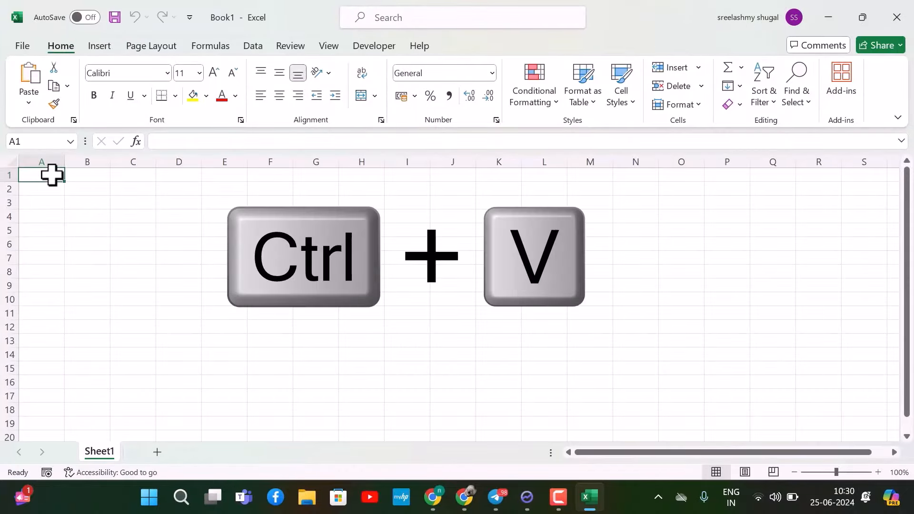
# Step: Paste the linked watchlist data into the sheet starting at cell A1
pyautogui.hotkey('ctrl', 'v')
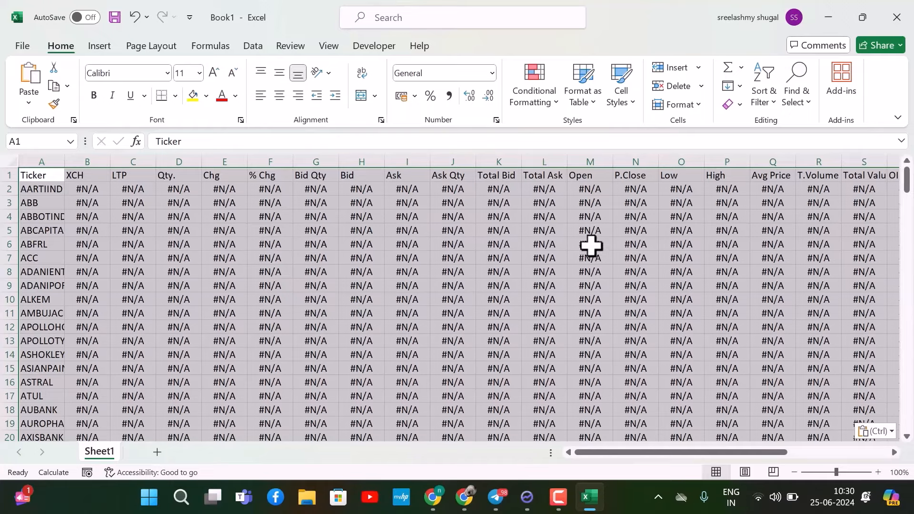
pyautogui.scroll(-3, 589, 249)
pyautogui.scroll(3, 588, 257)
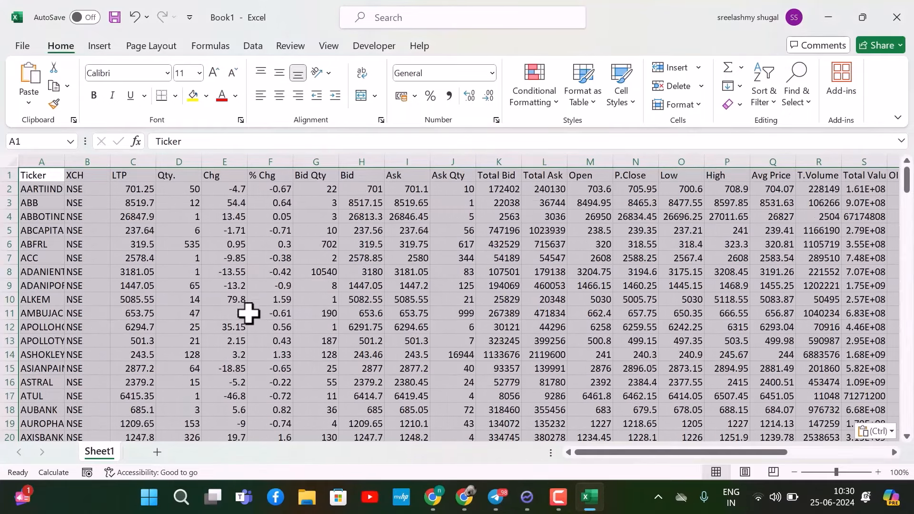
# Step: Compare the live LTP column in Excel with the watchlist in FYERS ONE
pyautogui.click(135, 161)
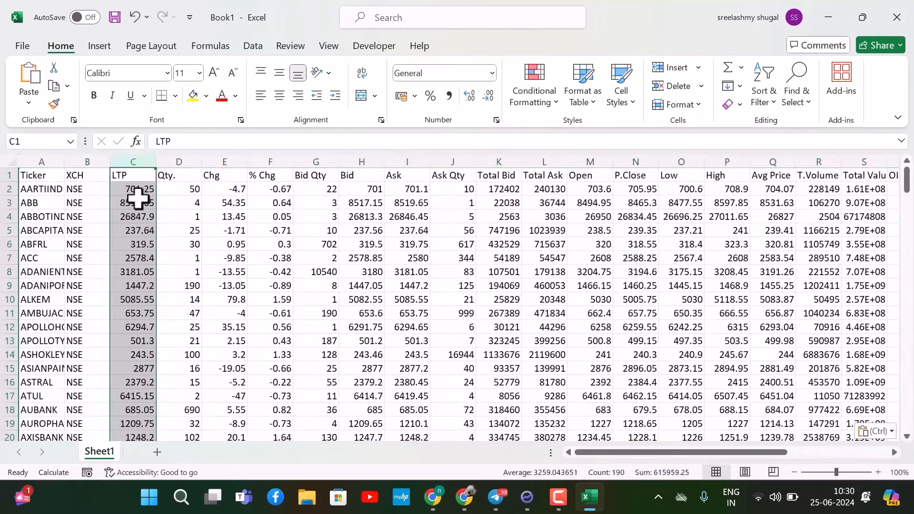
pyautogui.click(526, 497)
pyautogui.click(830, 8)
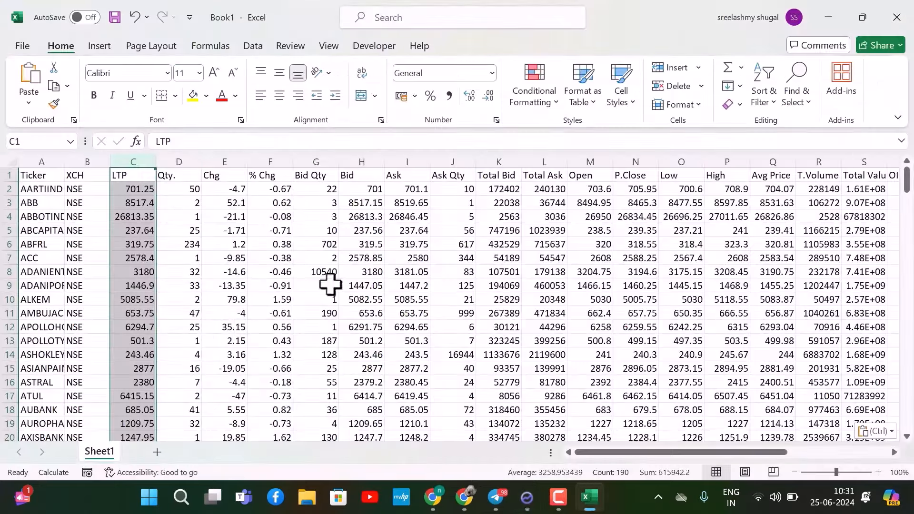
# Step: Rename Sheet1 as data and add a new blank sheet to the workbook
pyautogui.scroll(-3, 238, 333)
pyautogui.doubleClick(105, 451)
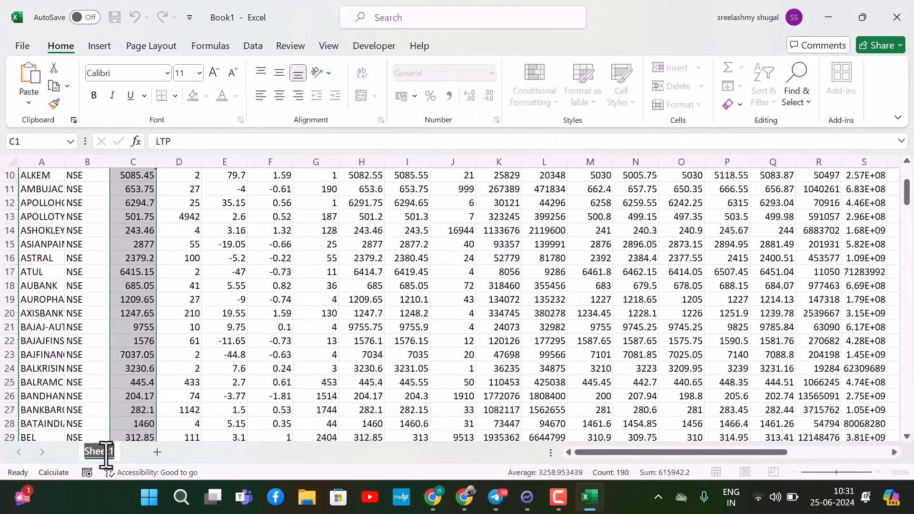
pyautogui.write('data')
pyautogui.press('Return')
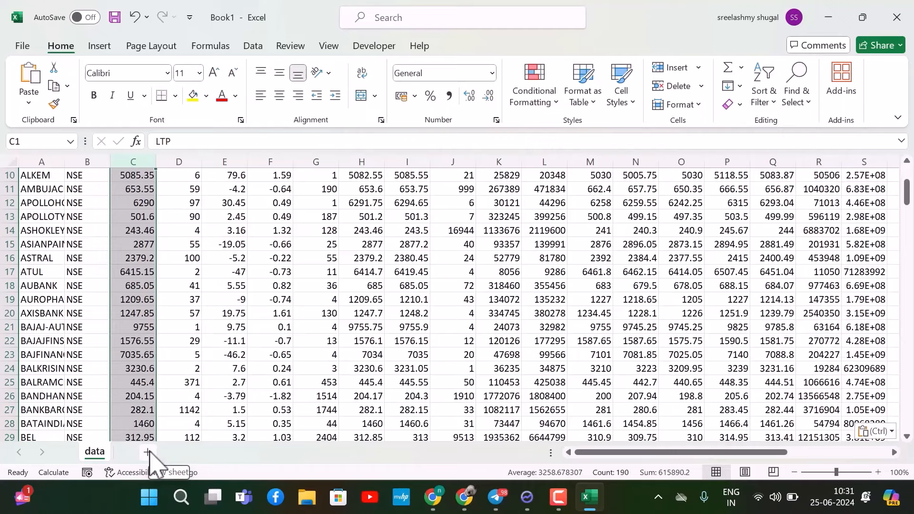
pyautogui.click(149, 453)
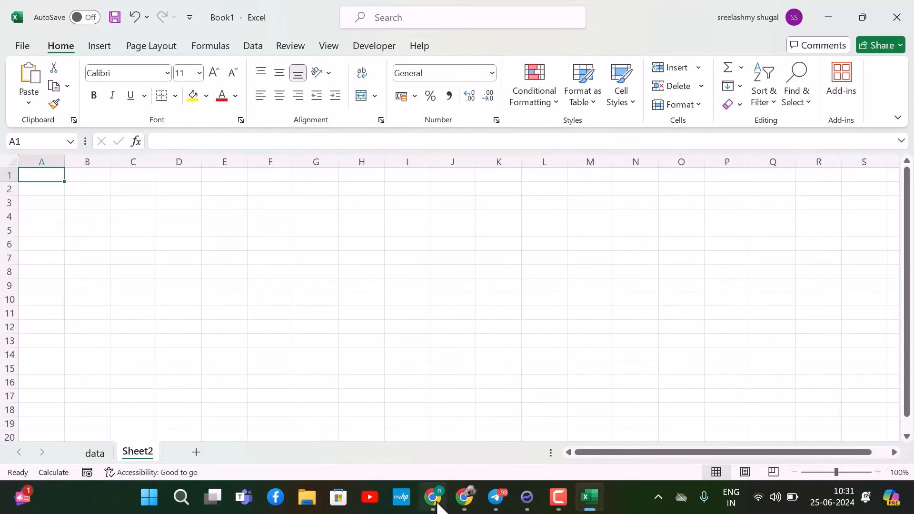
# Step: Switch to Chrome and open the Atlas dashboards page on Chartink, dismissing the ad
pyautogui.click(438, 430)
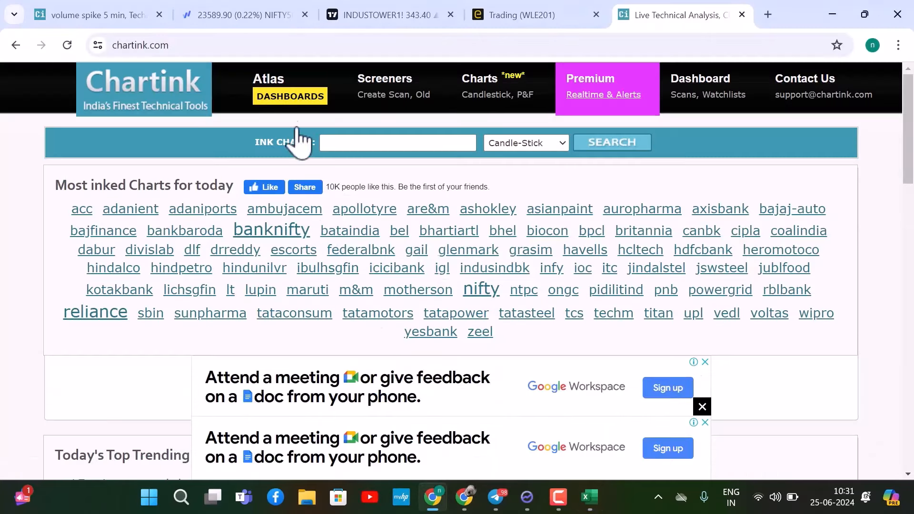
pyautogui.click(284, 107)
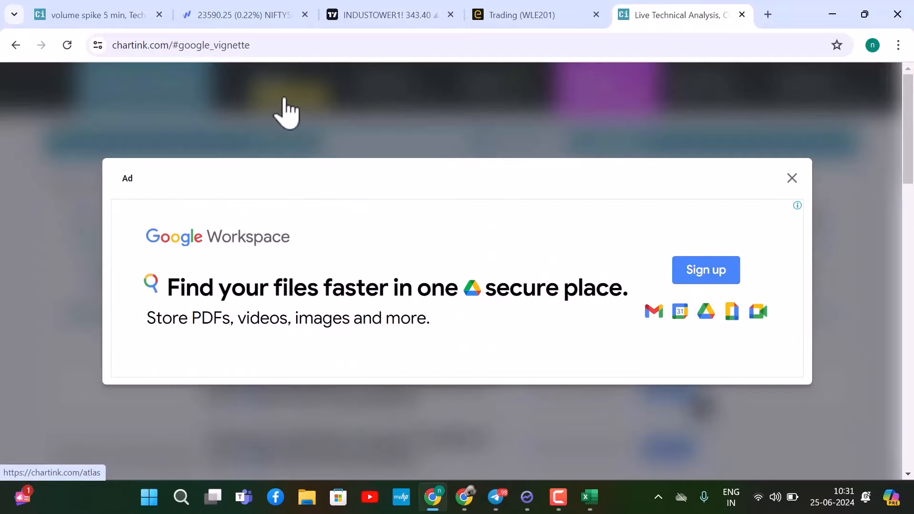
pyautogui.click(791, 178)
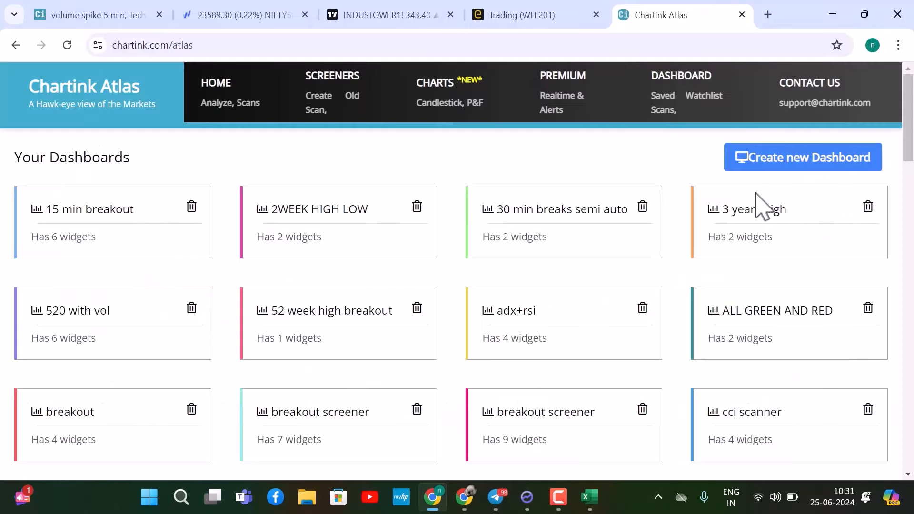
# Step: Create a new Atlas dashboard named "one month volume"
pyautogui.click(784, 159)
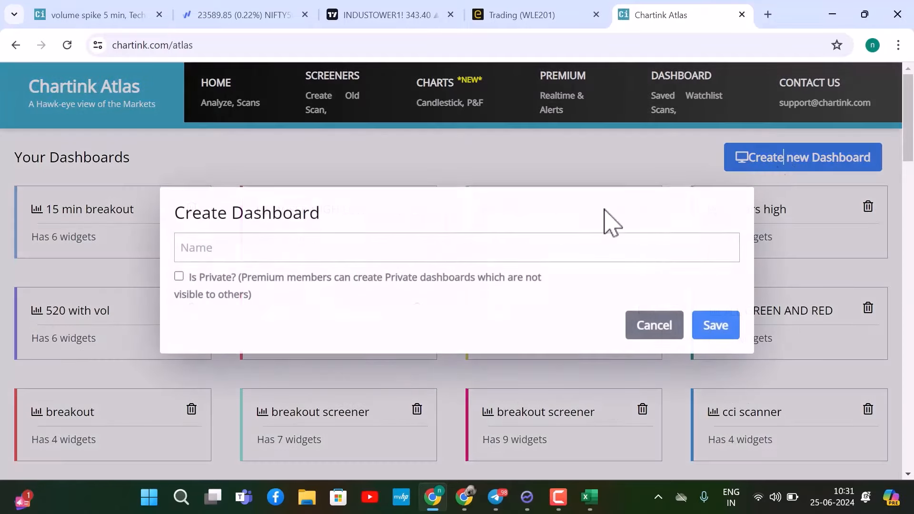
pyautogui.click(318, 238)
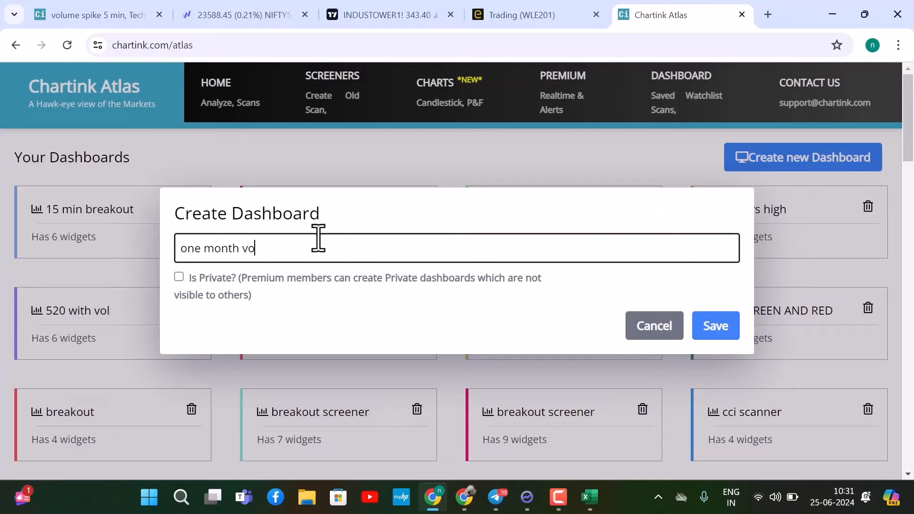
pyautogui.click(718, 326)
# Step: Open the one month volume dashboard and start a new scan from scratch
pyautogui.scroll(-20, 712, 340)
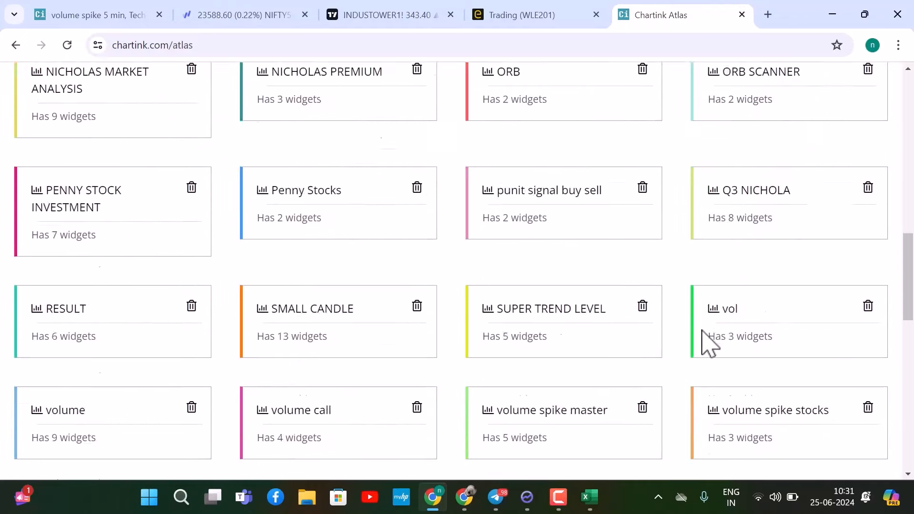
pyautogui.click(523, 206)
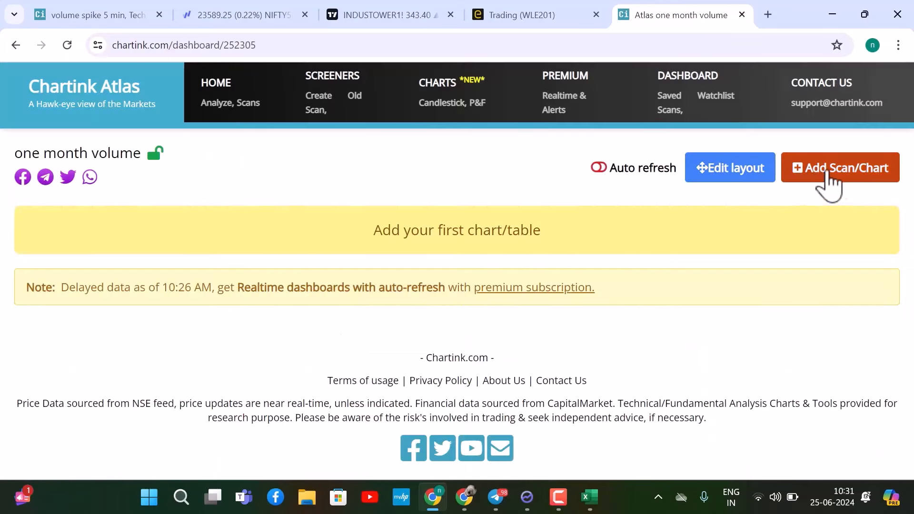
pyautogui.click(822, 177)
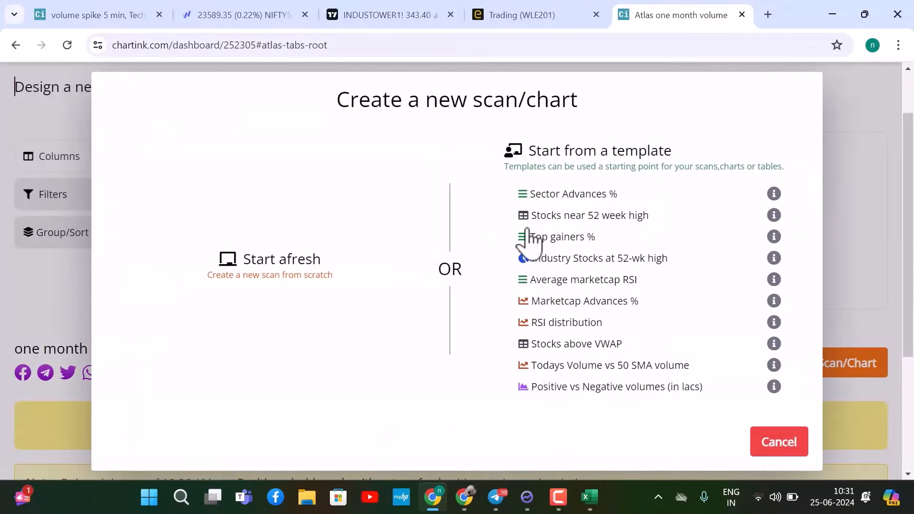
pyautogui.click(293, 267)
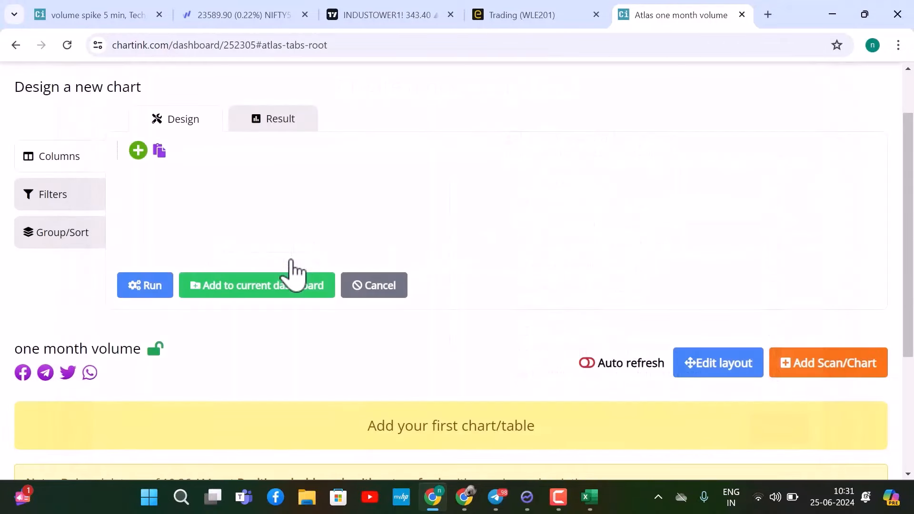
# Step: Add a daily Max column with a duration of 21 and daily Volume as its value
pyautogui.click(138, 151)
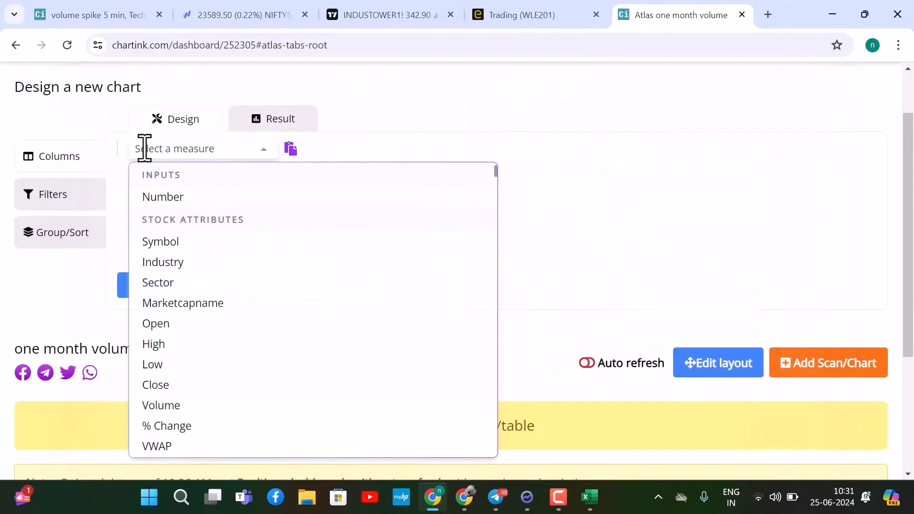
pyautogui.write('max')
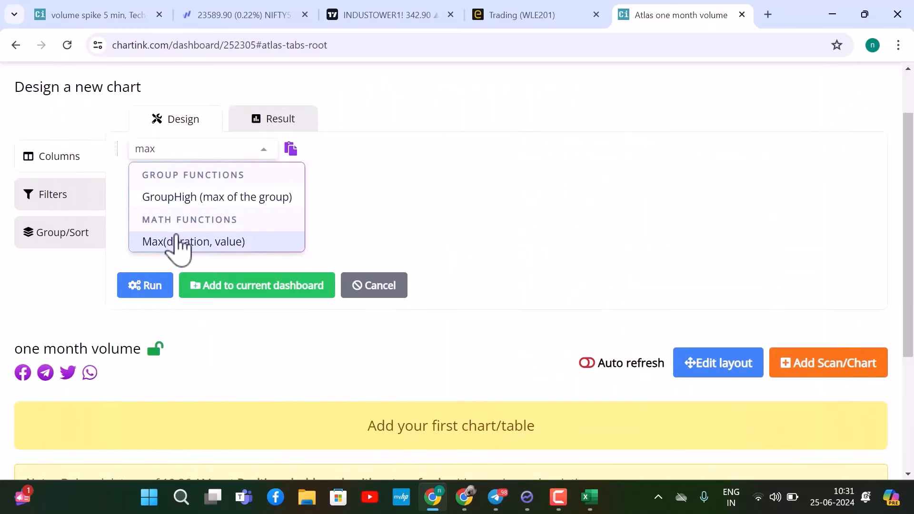
pyautogui.click(177, 241)
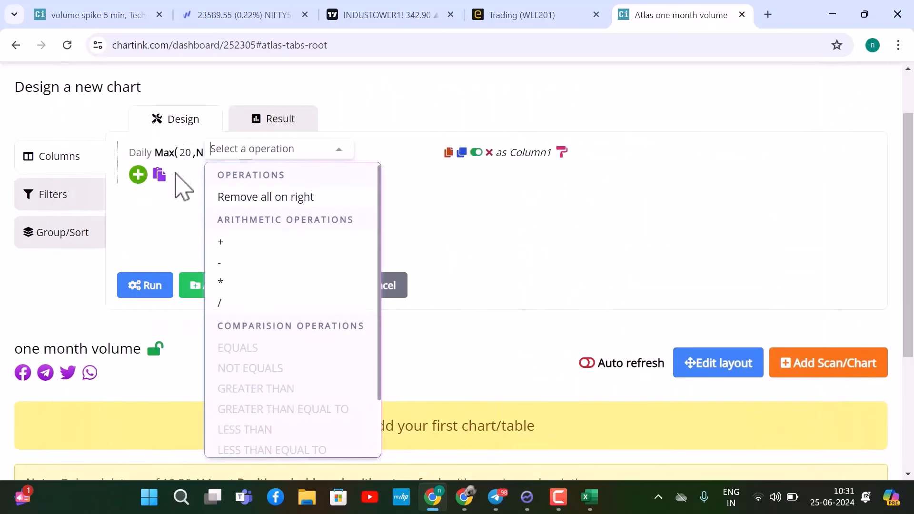
pyautogui.click(186, 188)
pyautogui.click(199, 153)
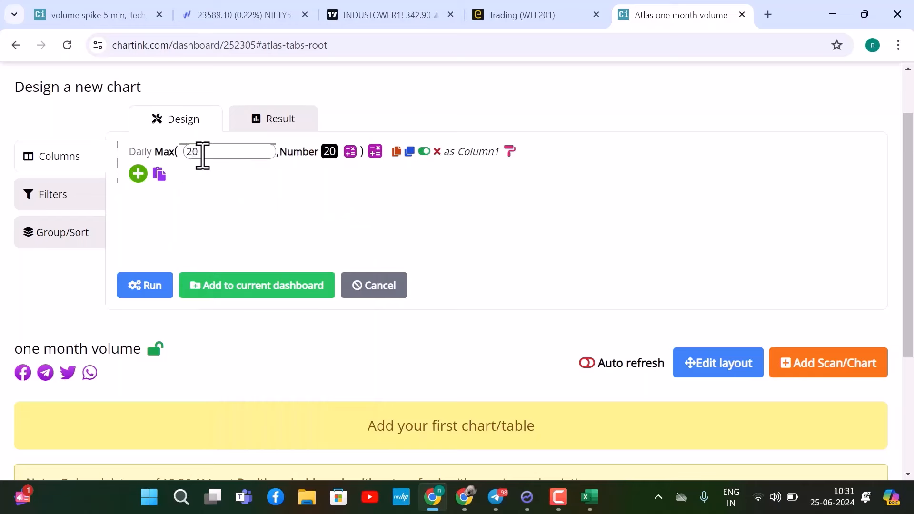
pyautogui.click(205, 199)
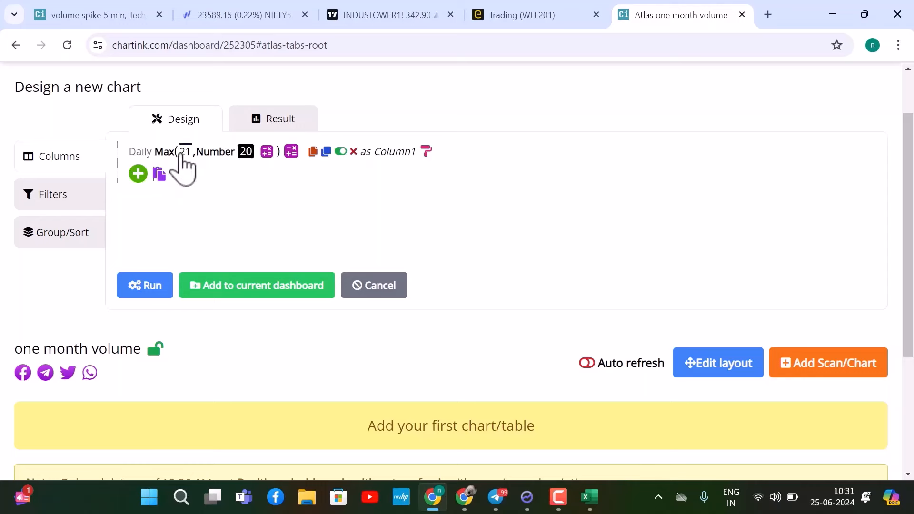
pyautogui.click(213, 153)
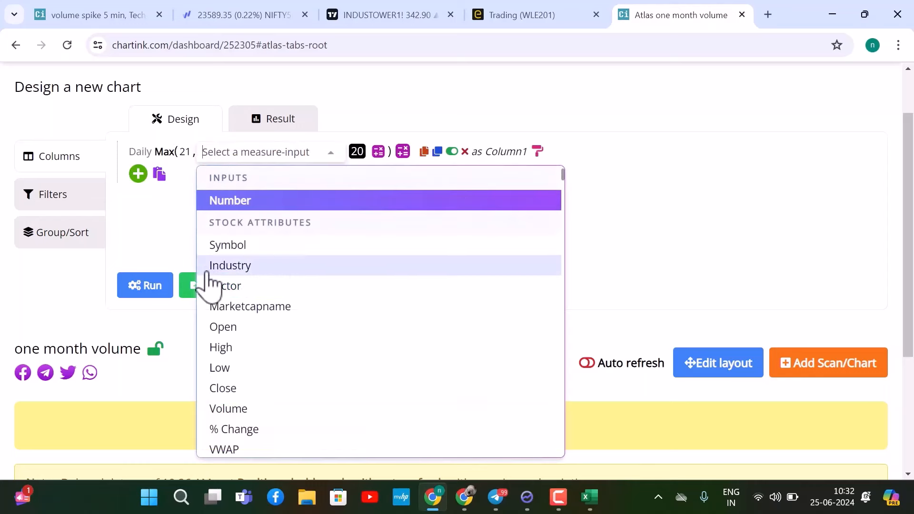
pyautogui.click(247, 409)
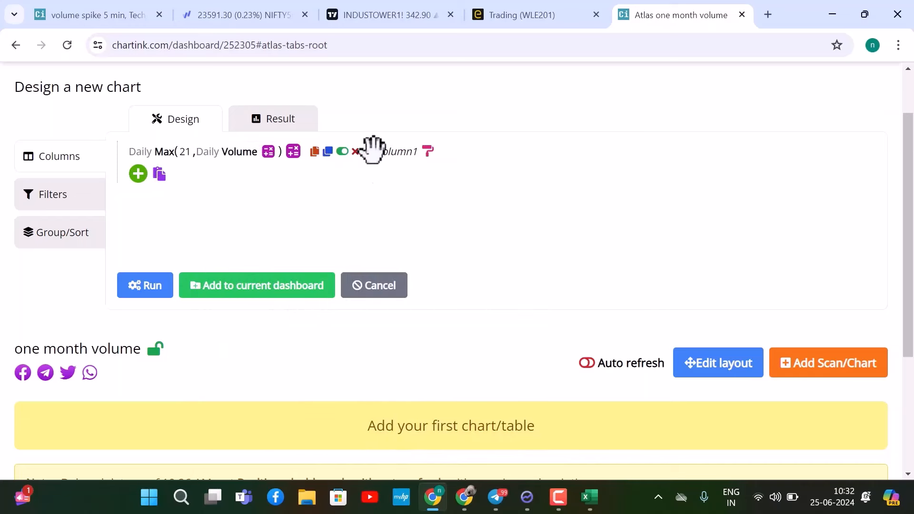
# Step: Rename the Max column as "volume"
pyautogui.click(388, 152)
pyautogui.moveTo(437, 152); pyautogui.dragTo(370, 152)
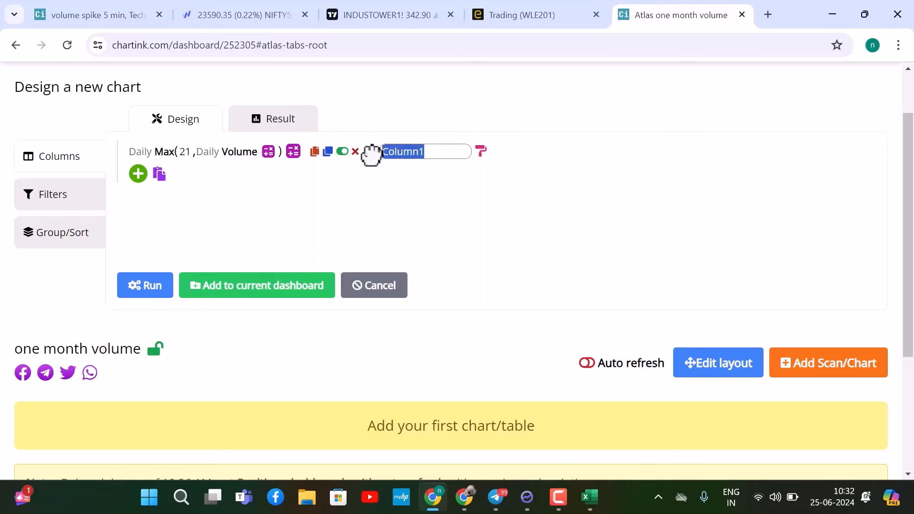
pyautogui.write('V')
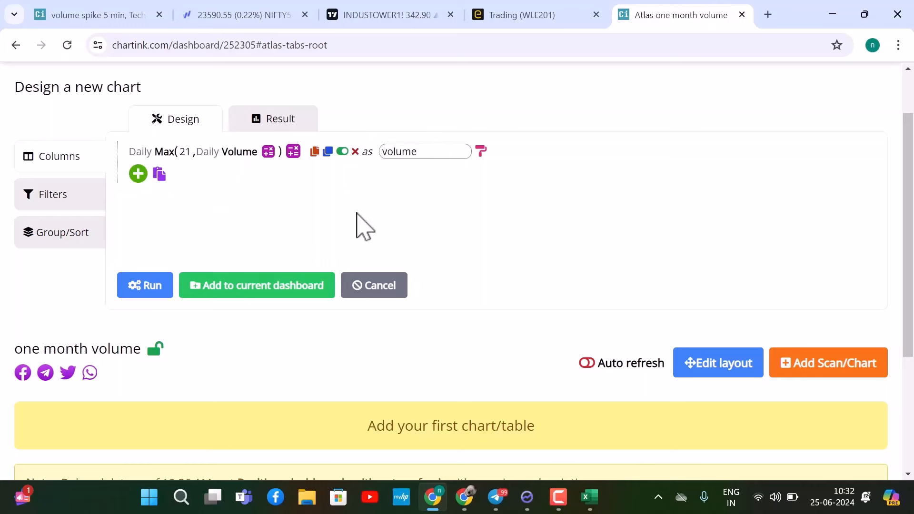
# Step: Set the scan's filter segment to futures and run the scan
pyautogui.click(56, 201)
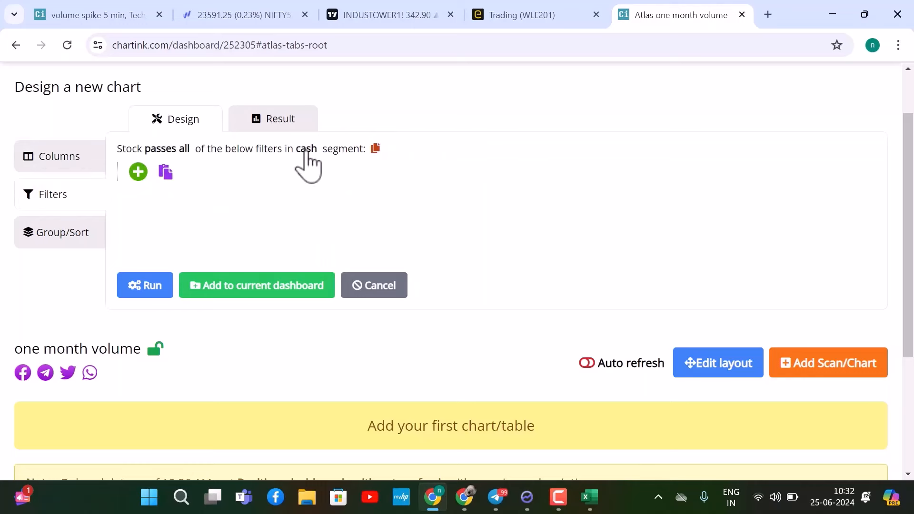
pyautogui.click(305, 151)
pyautogui.click(319, 260)
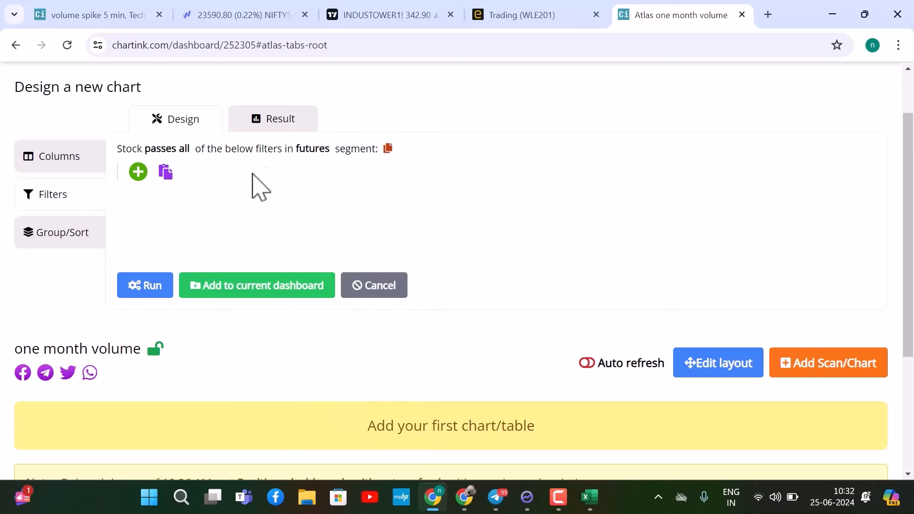
pyautogui.click(78, 160)
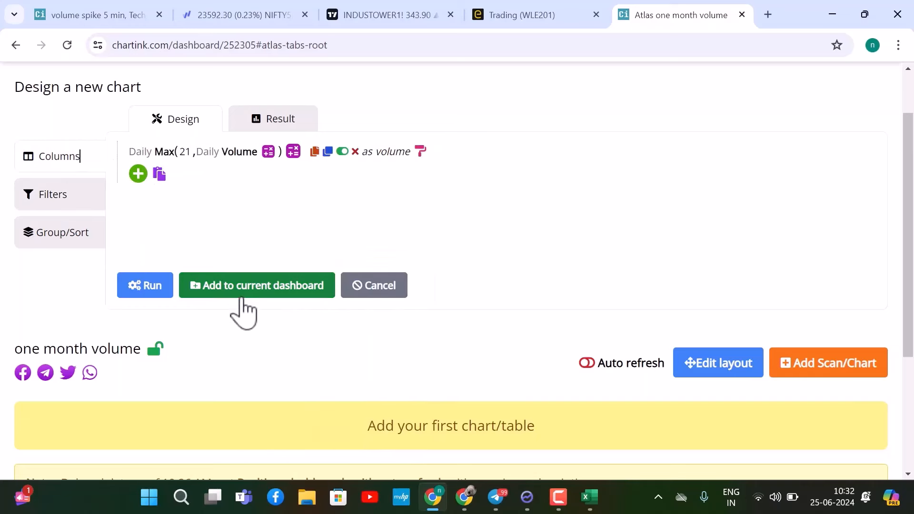
pyautogui.click(169, 296)
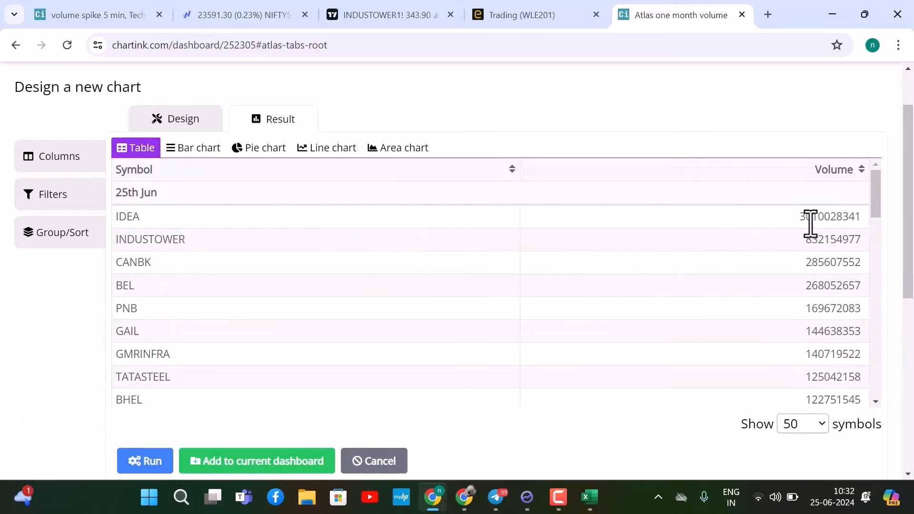
# Step: Show 300 symbols in the scan result and add it to the current dashboard as "one month highest vol"
pyautogui.click(803, 422)
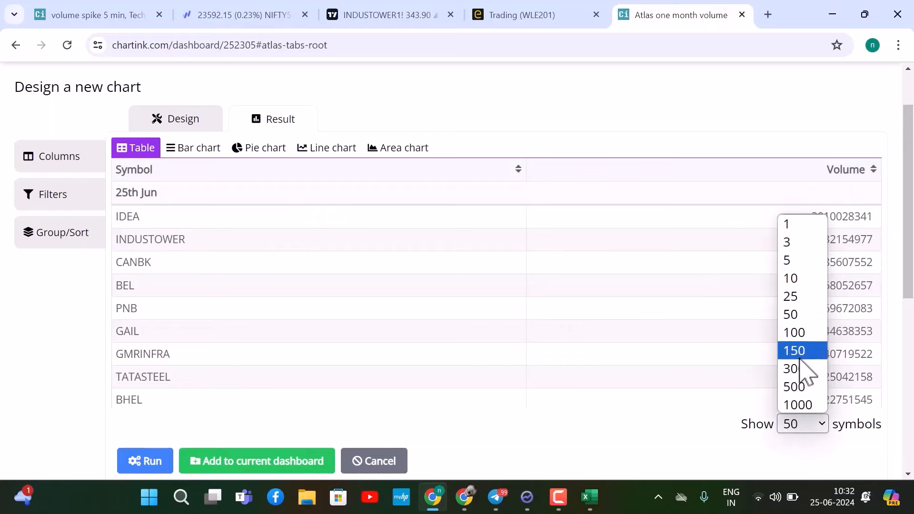
pyautogui.click(796, 368)
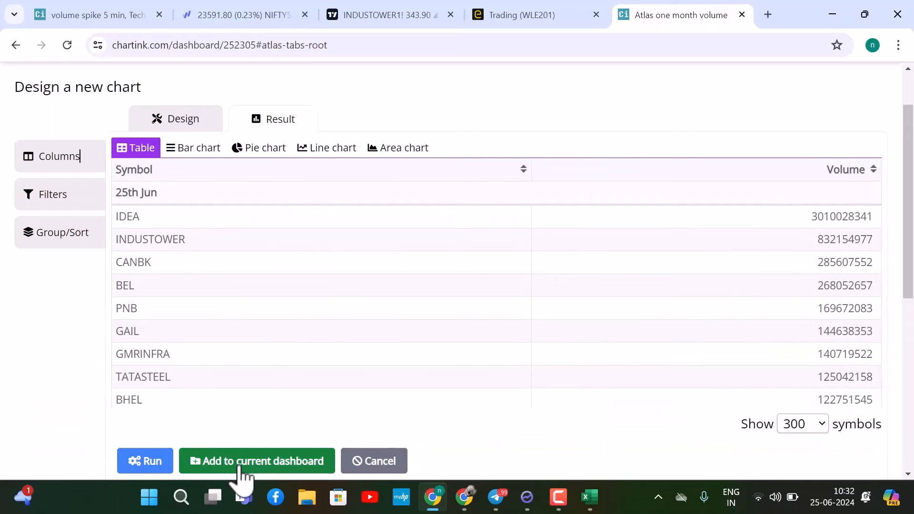
pyautogui.click(240, 464)
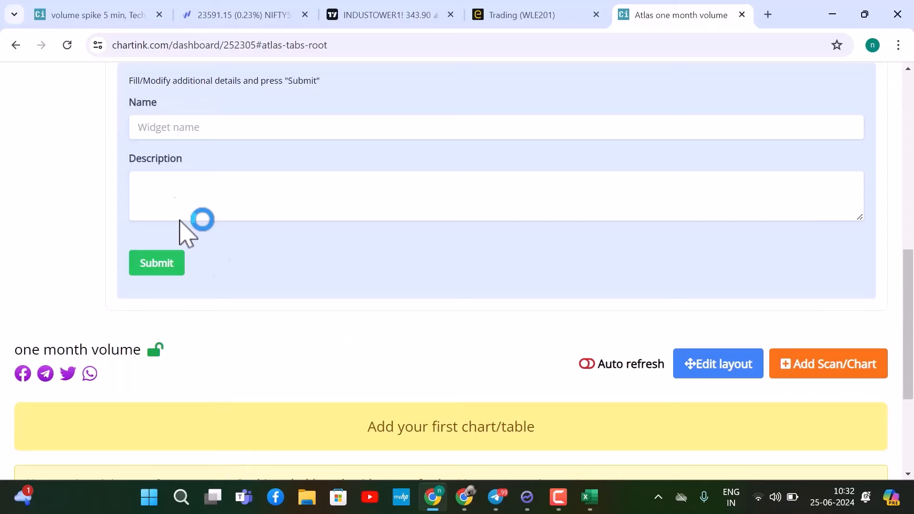
pyautogui.click(187, 136)
pyautogui.write('omne')
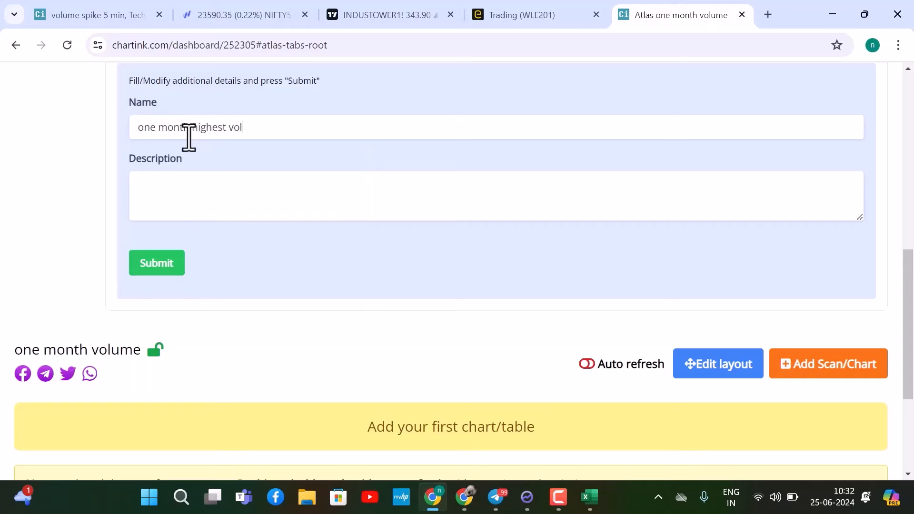
pyautogui.click(162, 266)
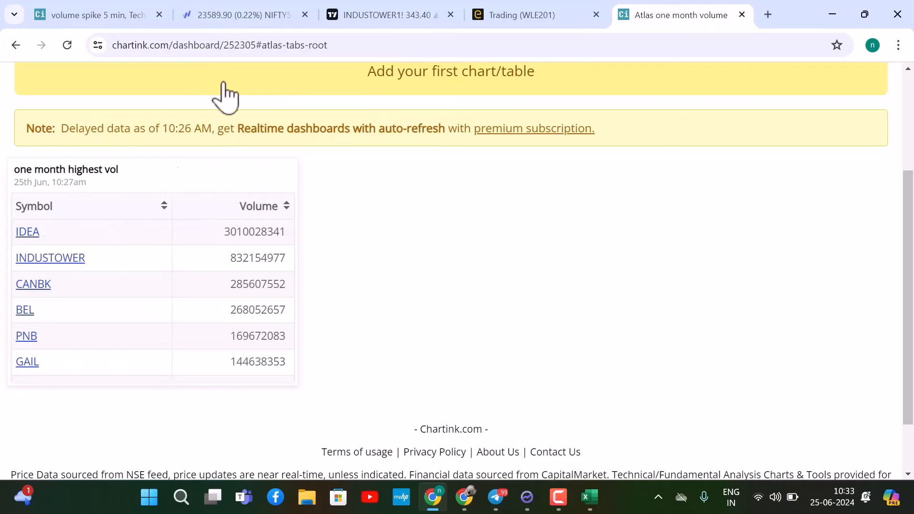
# Step: Download the "one month highest vol" table from the dashboard and open the CSV file in Excel
pyautogui.moveTo(223, 213)
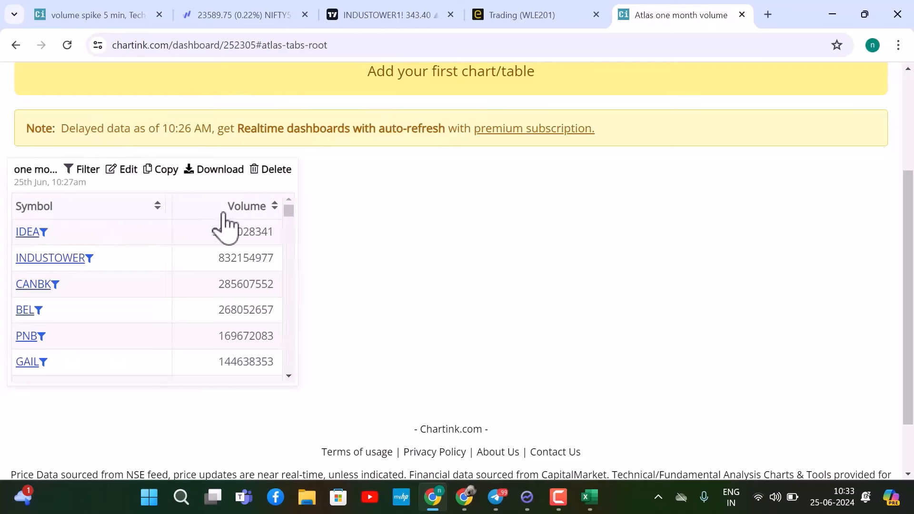
pyautogui.click(212, 170)
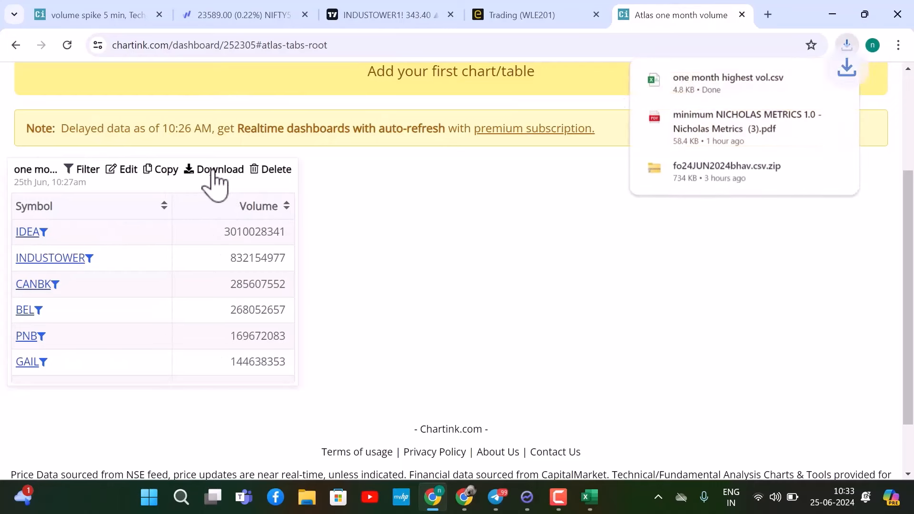
pyautogui.click(693, 87)
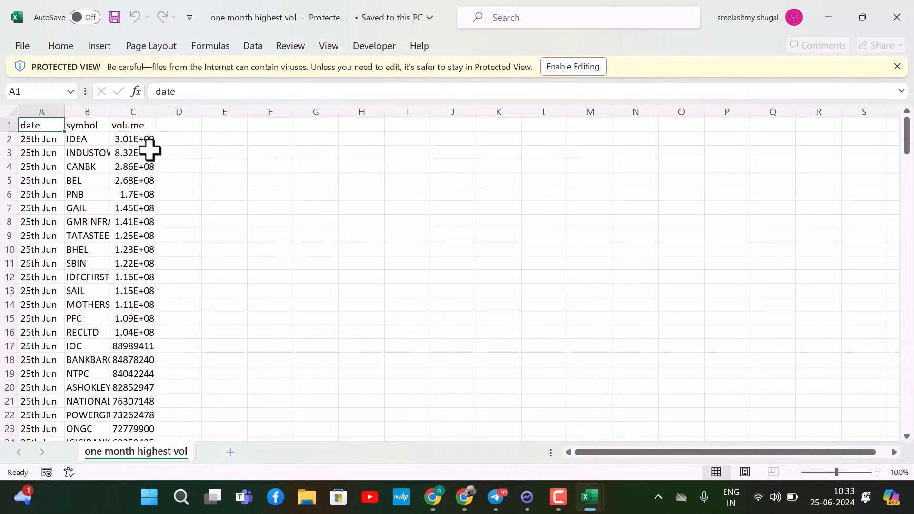
# Step: Copy the symbol and volume columns into Sheet2 of Book1 starting at A1, and fit column B's width to its contents
pyautogui.click(86, 111)
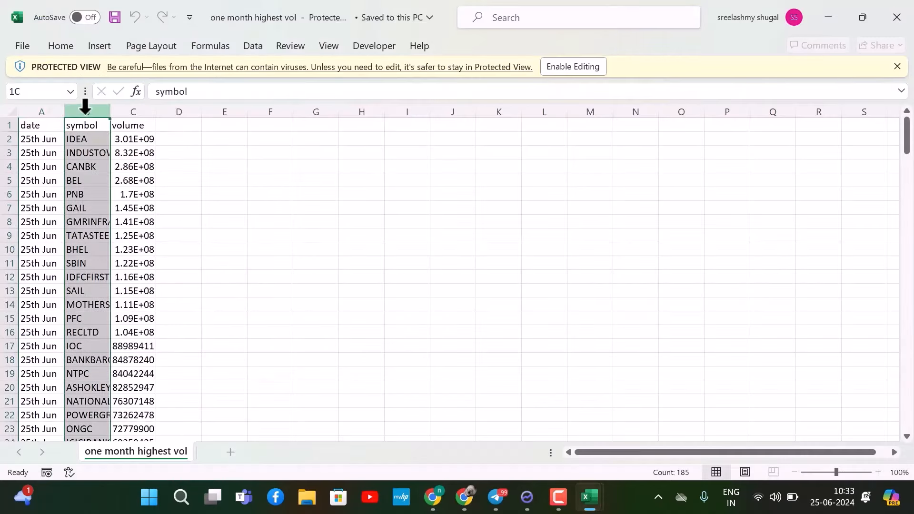
pyautogui.moveTo(92, 114); pyautogui.dragTo(125, 113)
pyautogui.hotkey('ctrl', 'c')
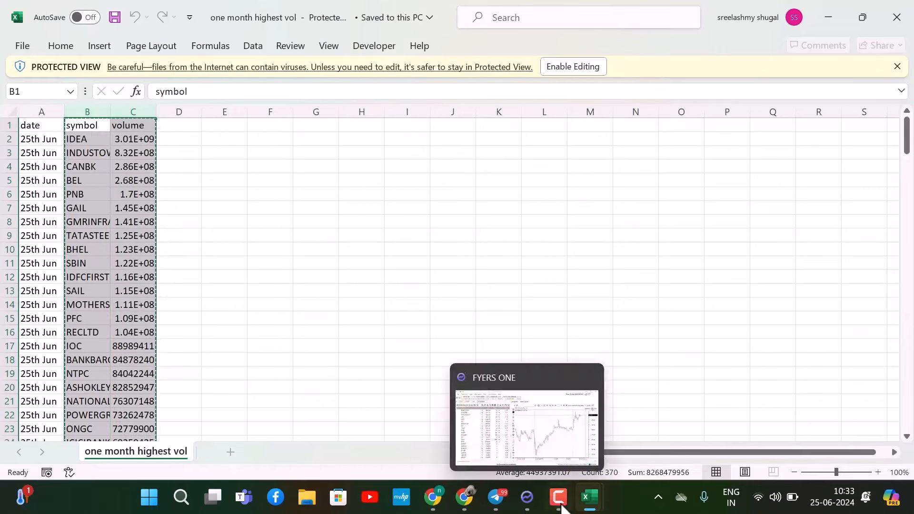
pyautogui.moveTo(589, 497)
pyautogui.click(559, 456)
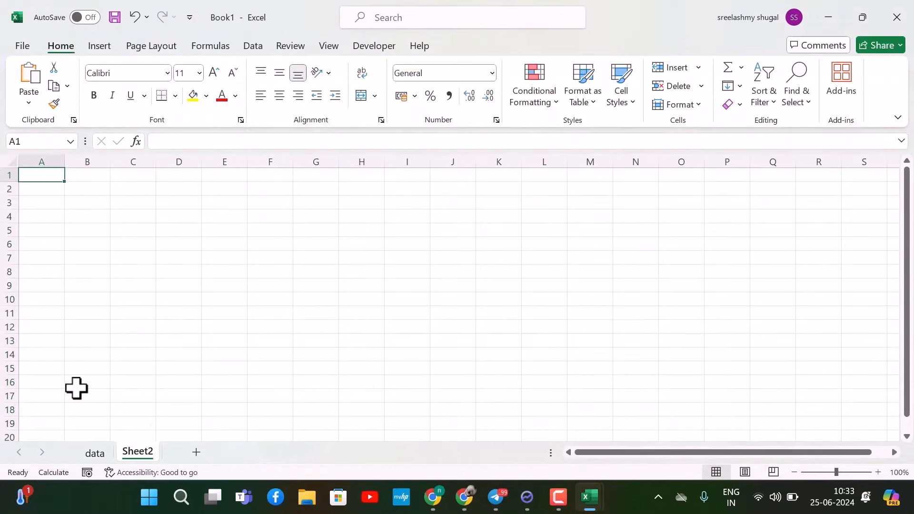
pyautogui.hotkey('ctrl', 'v')
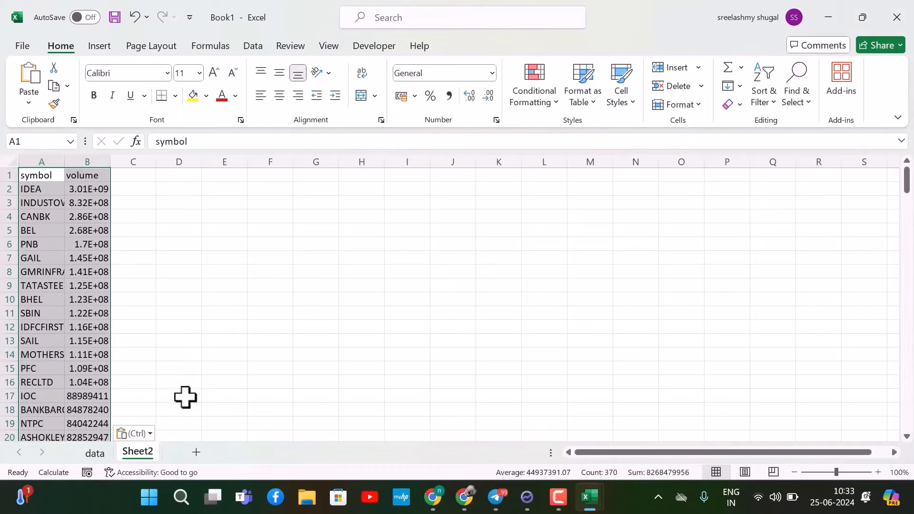
pyautogui.doubleClick(111, 162)
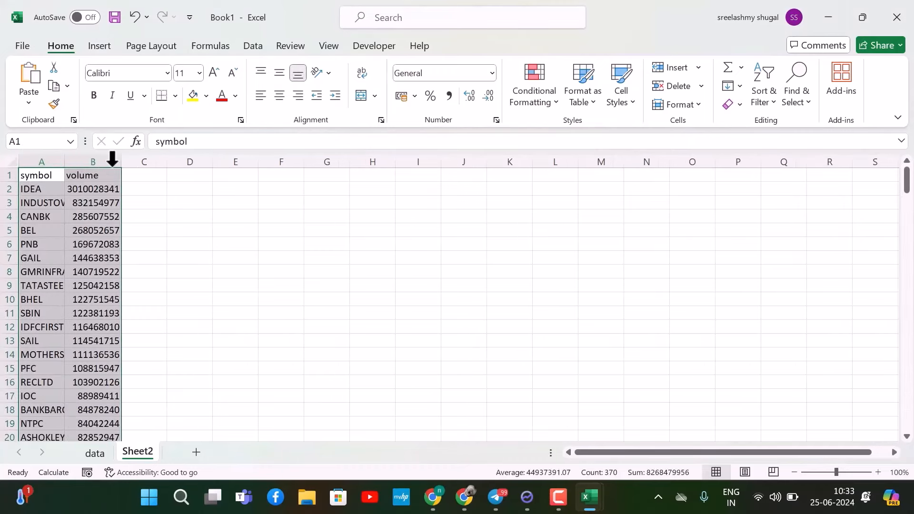
pyautogui.click(443, 499)
pyautogui.moveTo(192, 194)
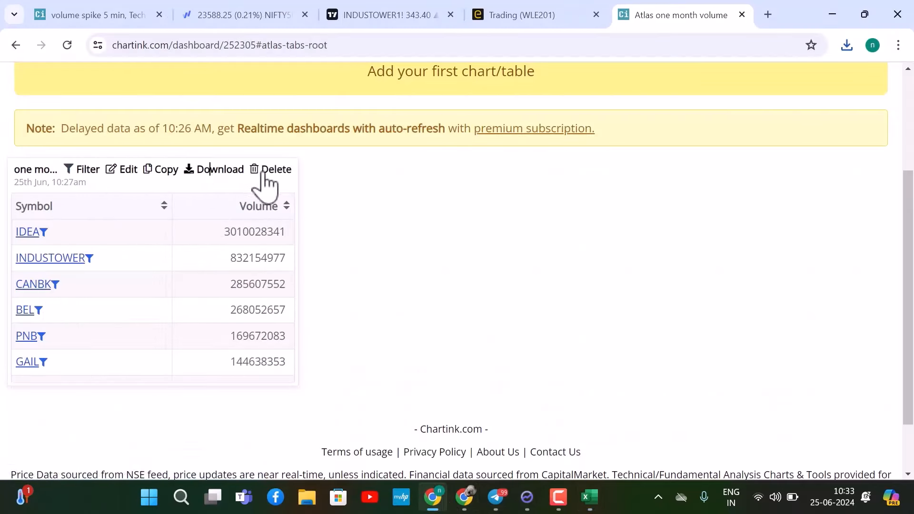
pyautogui.click(832, 15)
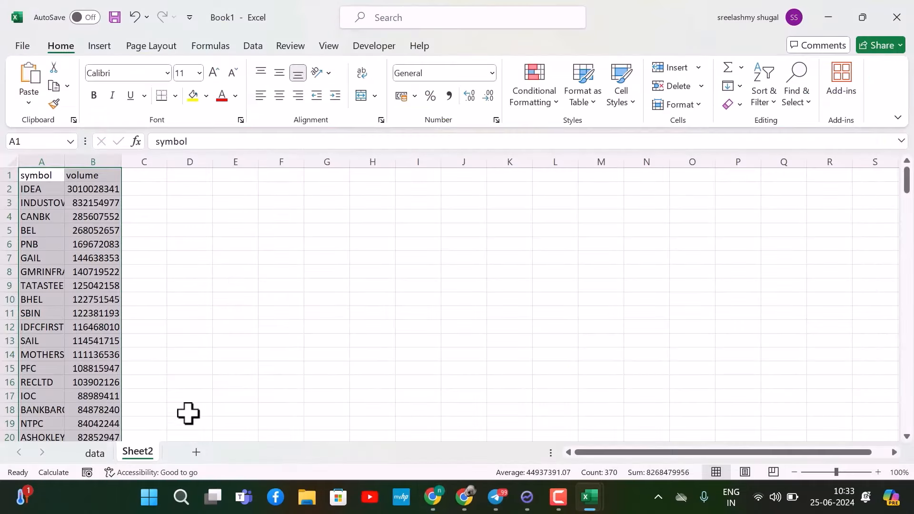
# Step: Rename Sheet2 as "volume"
pyautogui.doubleClick(138, 452)
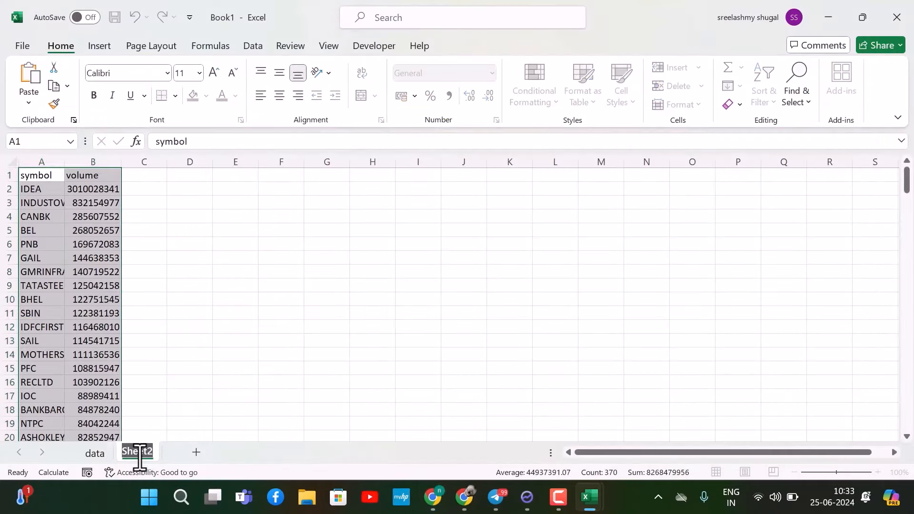
pyautogui.write('volume')
pyautogui.click(203, 382)
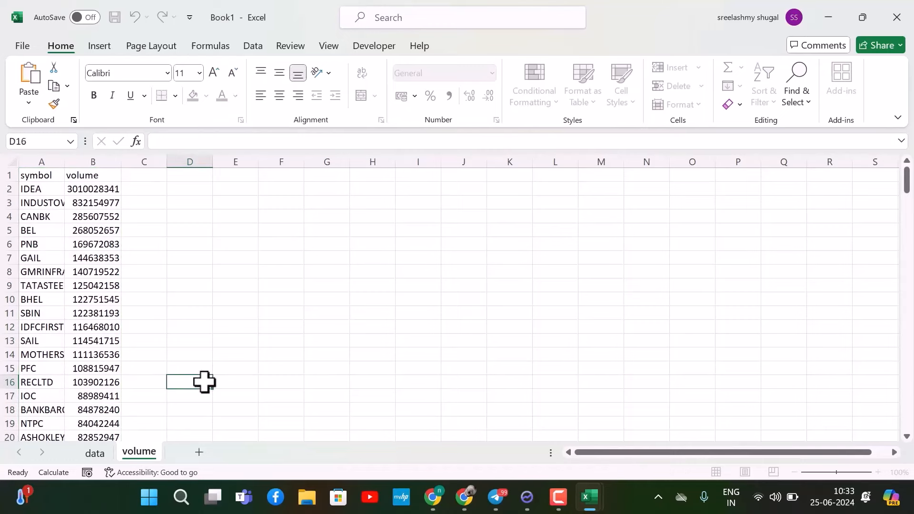
# Step: Add a new worksheet after the volume sheet and name it "scanner"
pyautogui.click(200, 452)
pyautogui.doubleClick(188, 451)
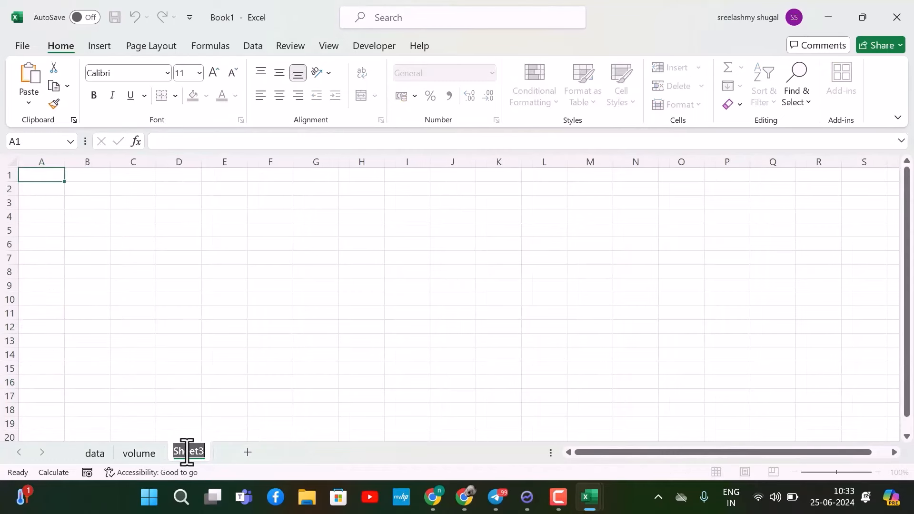
pyautogui.write('scanner')
pyautogui.click(312, 397)
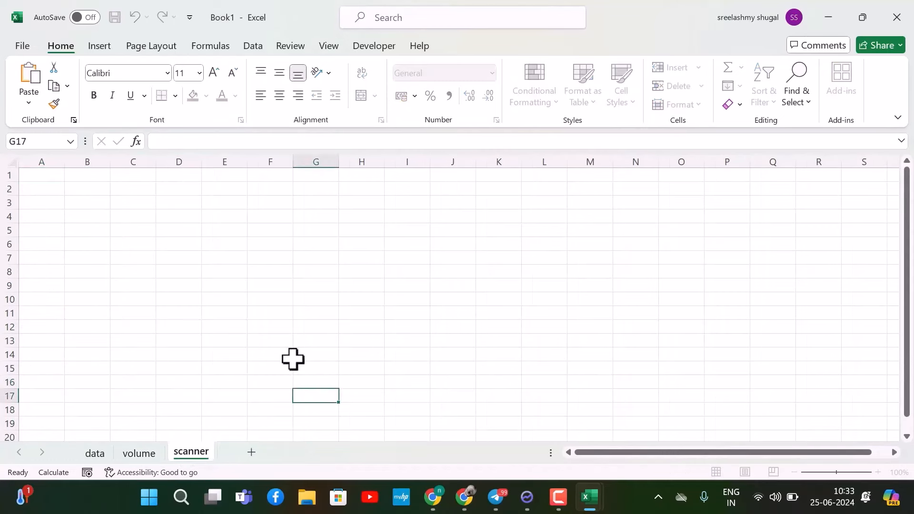
# Step: Enter the headers STOCK, LTP and VOL in cells A1 to C1 of the scanner sheet
pyautogui.click(49, 178)
pyautogui.write('s')
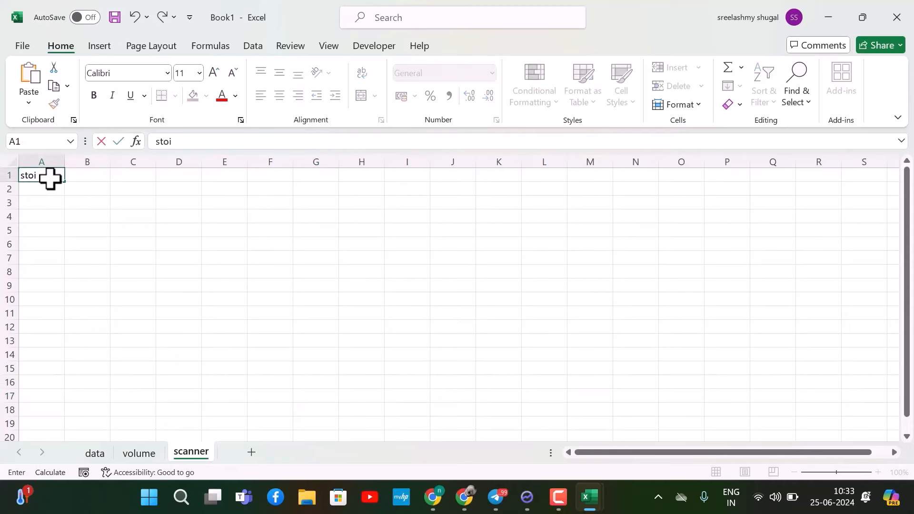
pyautogui.write('to')
pyautogui.press('Escape')
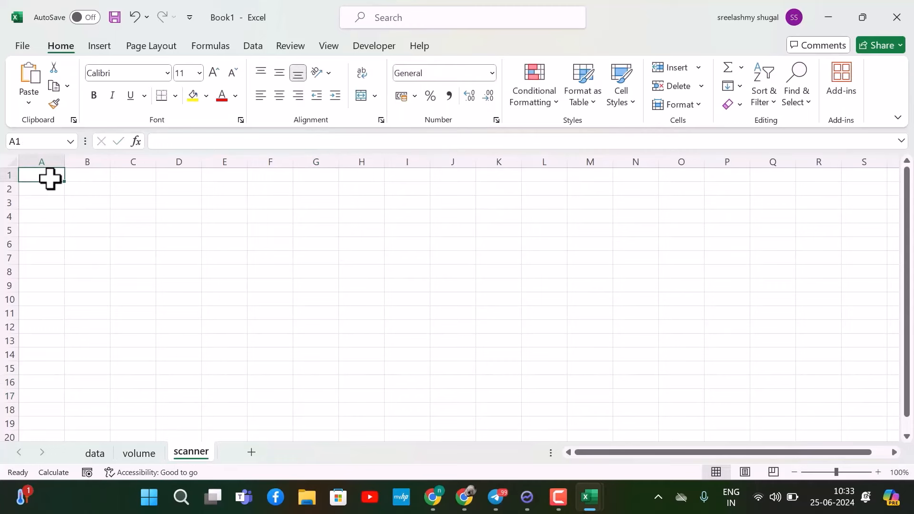
pyautogui.write('STOCK')
pyautogui.press('Tab')
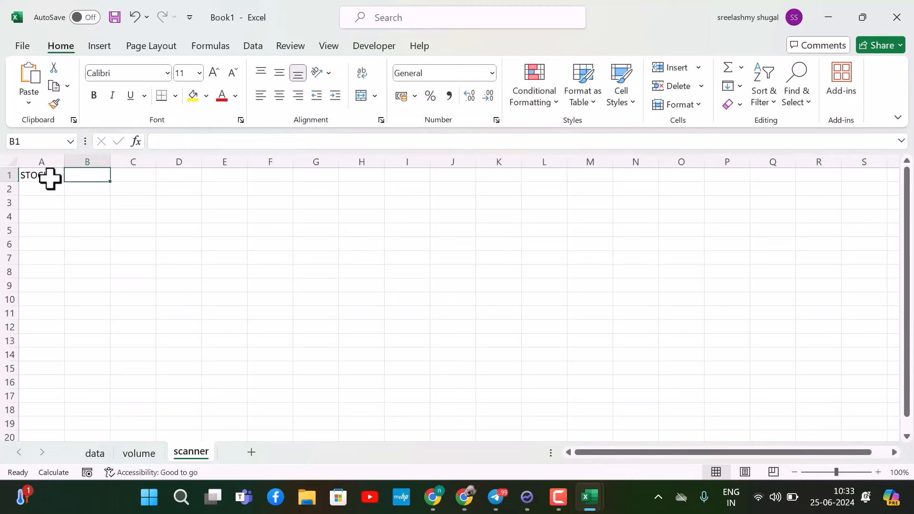
pyautogui.write('L')
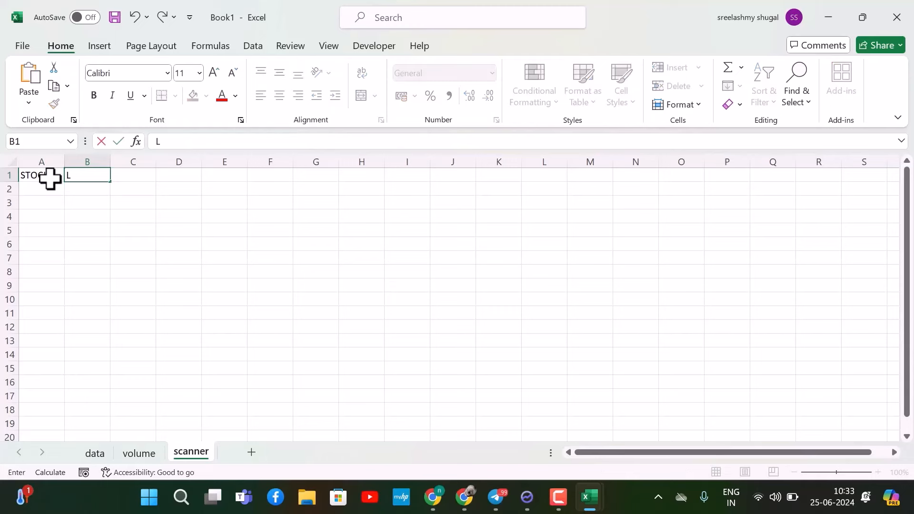
pyautogui.write('YP')
pyautogui.press('Tab')
pyautogui.write('VOL')
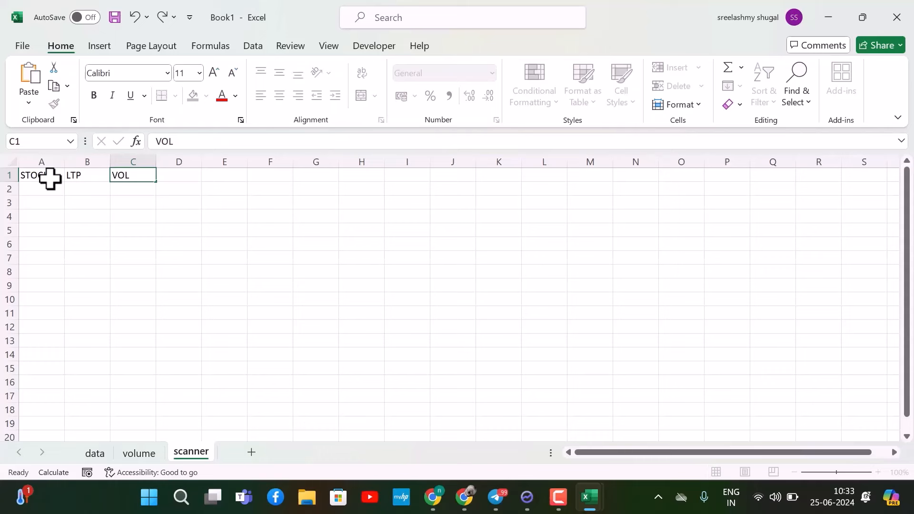
pyautogui.press('Tab')
# Step: Enter the header "1 MONTH VOL" in D1 and widen column D to fit it
pyautogui.write('1')
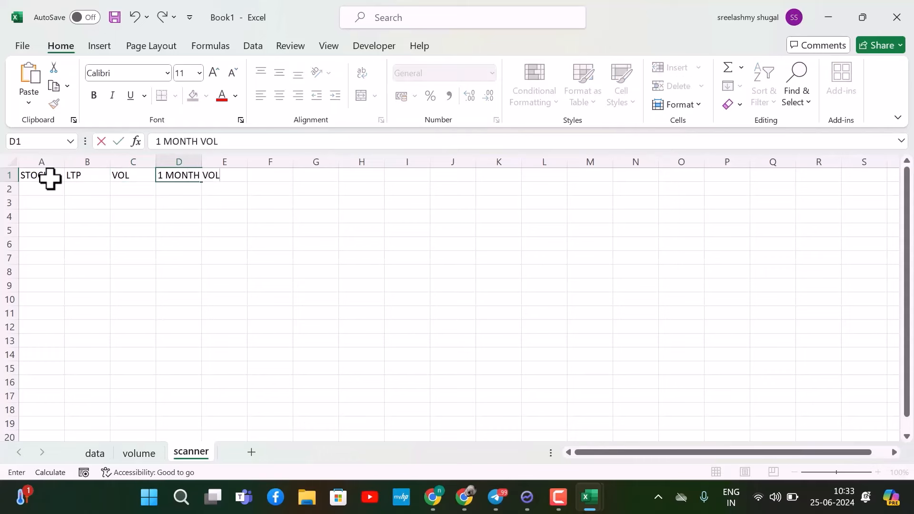
pyautogui.write(' MONTH VOL')
pyautogui.press('Tab')
pyautogui.moveTo(201, 162); pyautogui.dragTo(222, 162)
# Step: Enter the headers HIGH, LOW and % in cells E1 to G1
pyautogui.write('HIGH')
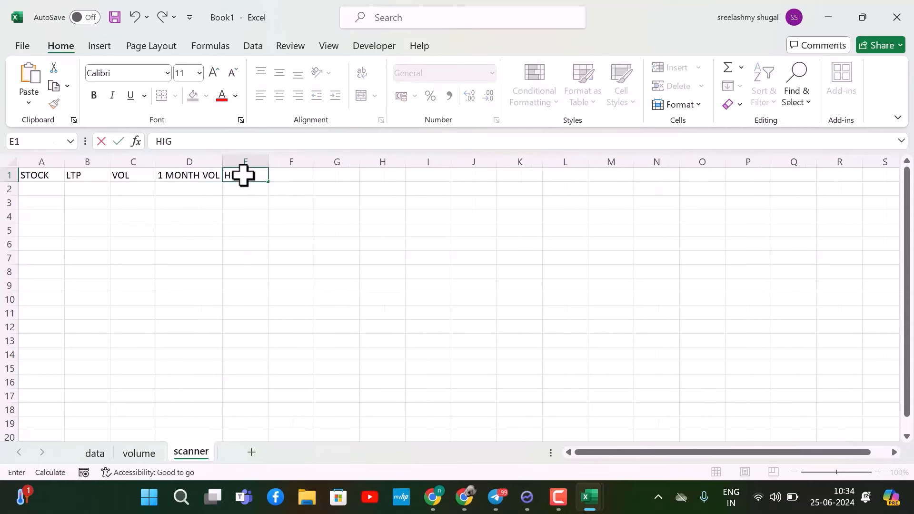
pyautogui.press('Tab')
pyautogui.write('LOW')
pyautogui.press('Tab')
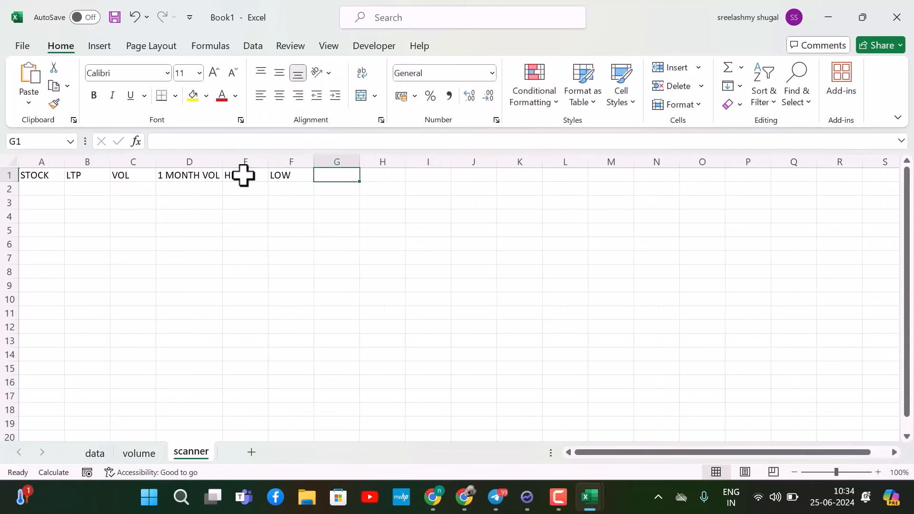
pyautogui.write('%')
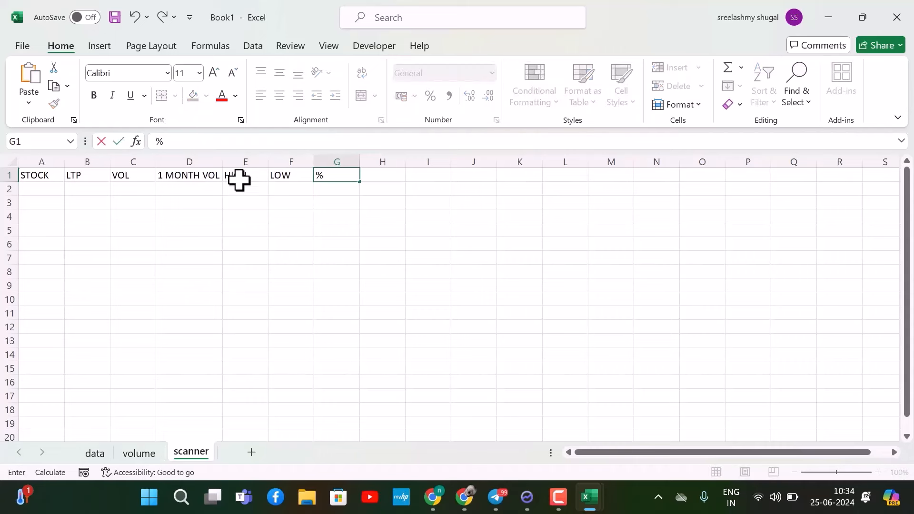
pyautogui.click(37, 186)
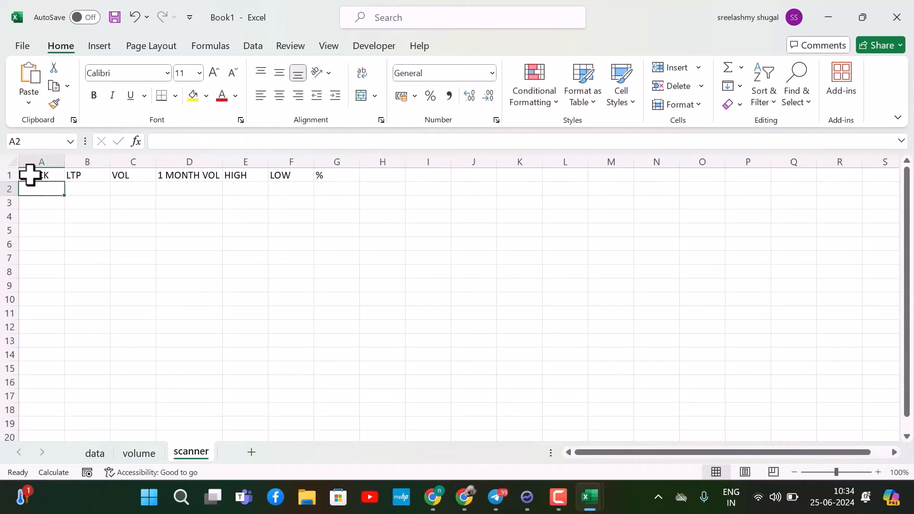
# Step: Apply borders to all the cells of the header row A1:G1
pyautogui.moveTo(30, 175); pyautogui.dragTo(321, 179)
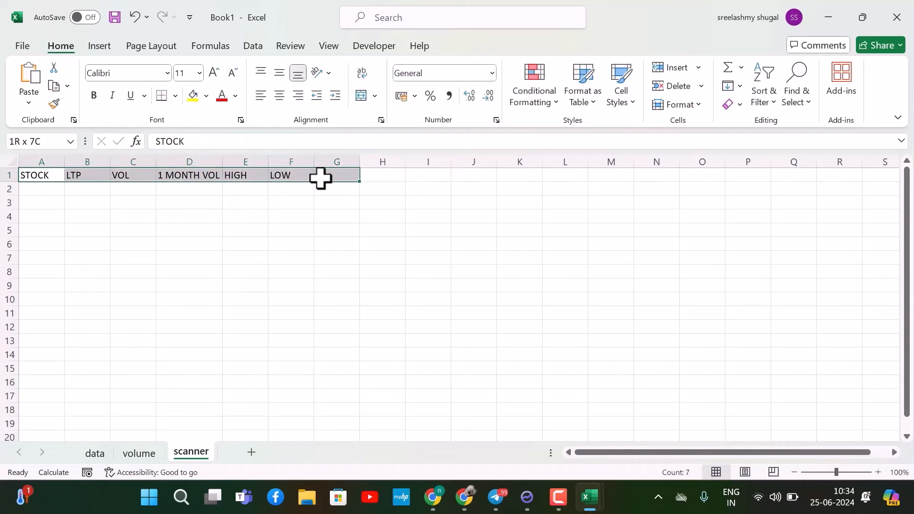
pyautogui.click(176, 96)
pyautogui.click(183, 245)
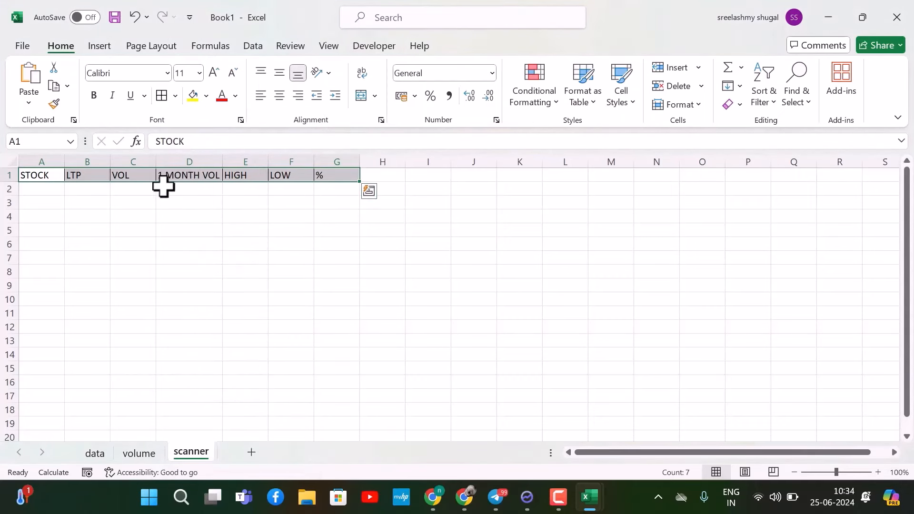
pyautogui.click(60, 217)
# Step: In A2 of the scanner sheet, enter a formula referencing the first ticker in cell A2 of the data sheet
pyautogui.click(51, 190)
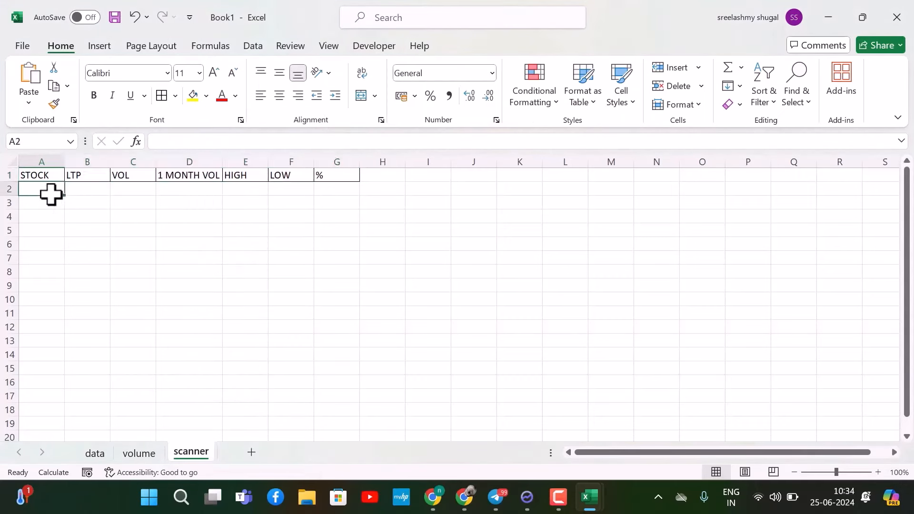
pyautogui.write('=')
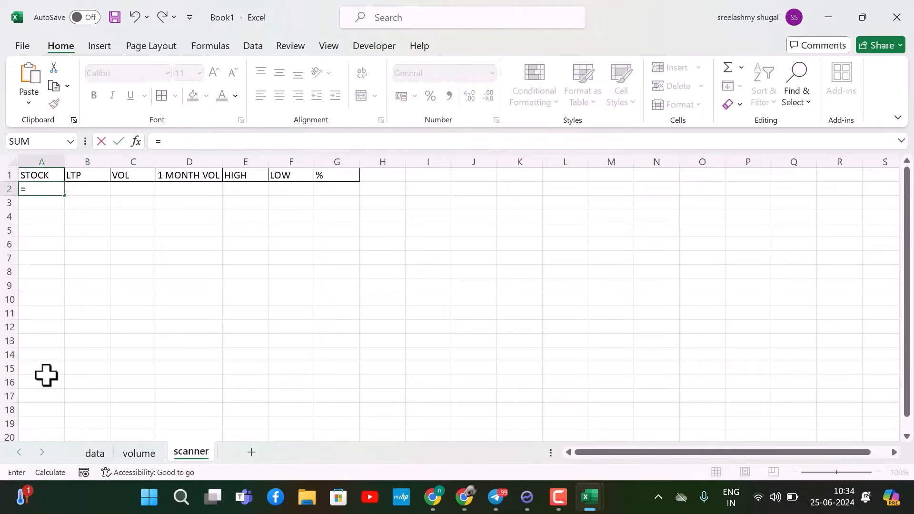
pyautogui.click(94, 453)
pyautogui.scroll(3, 67, 224)
pyautogui.scroll(1, 58, 211)
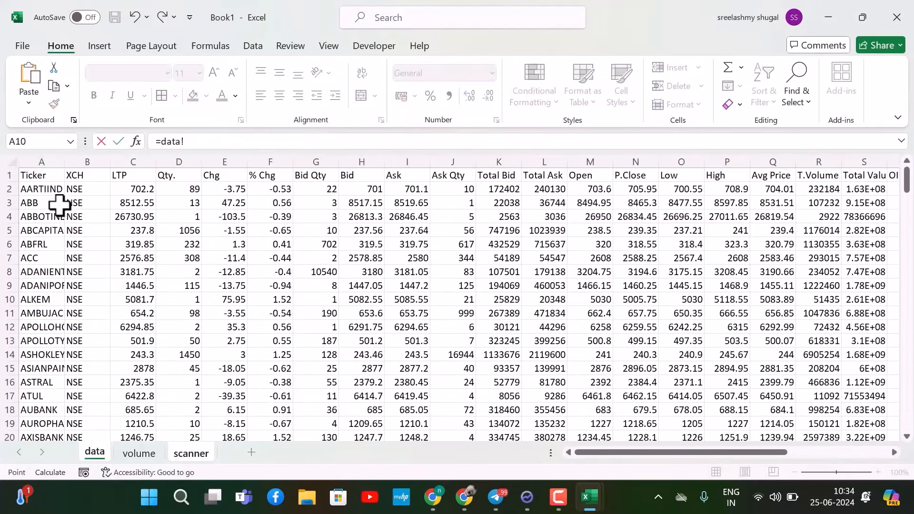
pyautogui.press('Return')
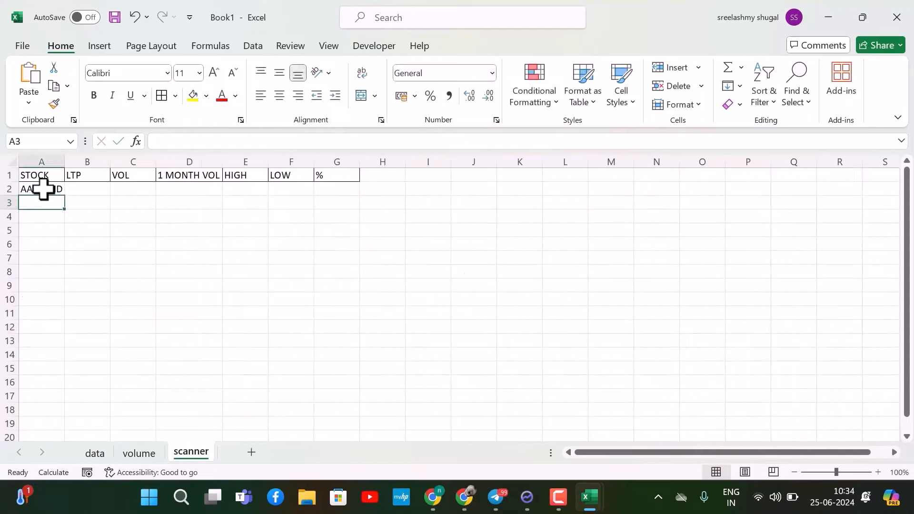
# Step: In B2 of the scanner sheet, enter a formula referencing the first stock's LTP in cell C2 of the data sheet
pyautogui.click(74, 188)
pyautogui.write('=')
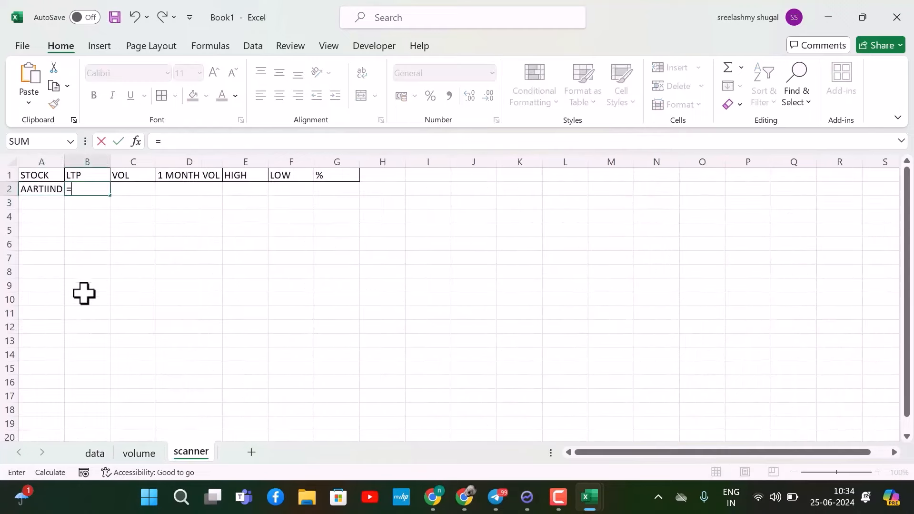
pyautogui.click(95, 455)
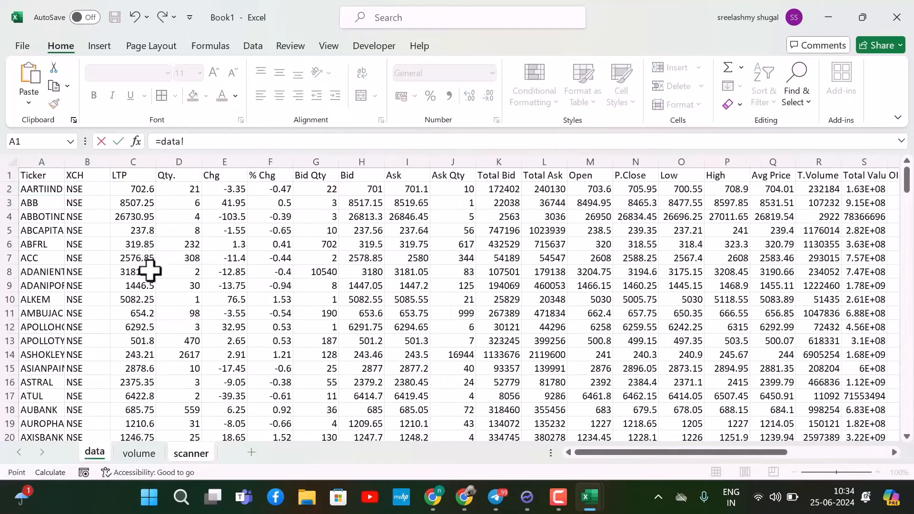
pyautogui.press('Return')
# Step: In C2 of the scanner sheet, enter a formula referencing the first stock's T.Volume in cell R2 of the data sheet
pyautogui.click(132, 189)
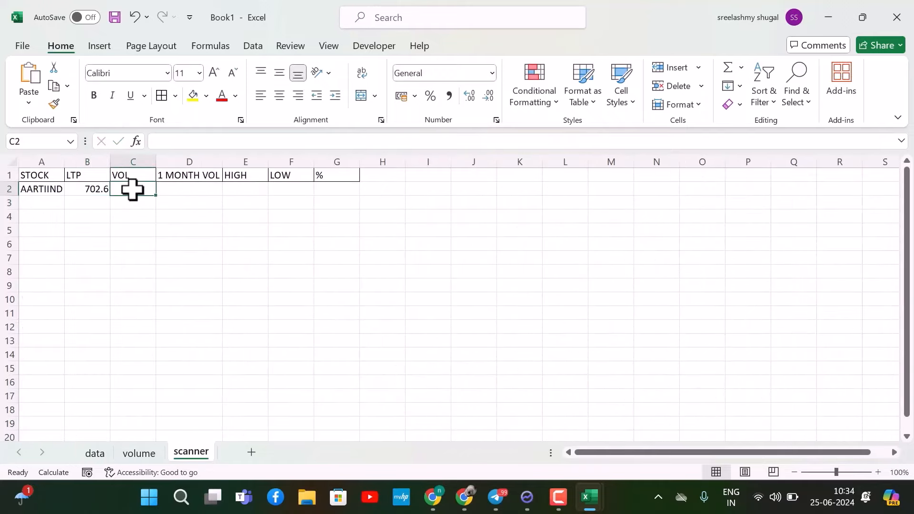
pyautogui.write('=')
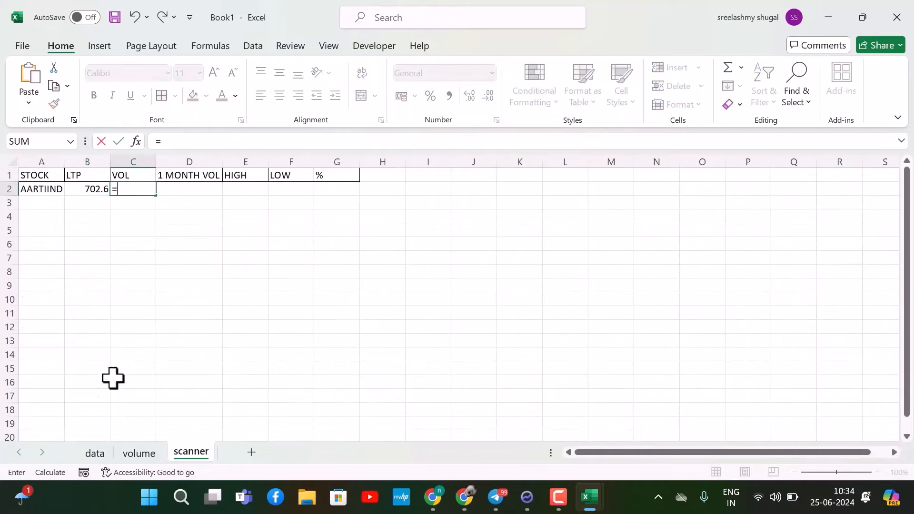
pyautogui.click(93, 453)
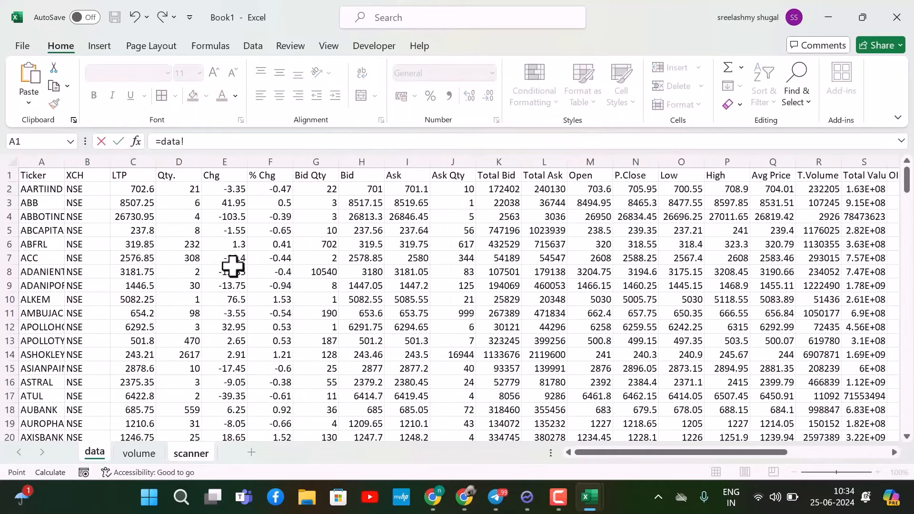
pyautogui.click(812, 189)
pyautogui.press('Return')
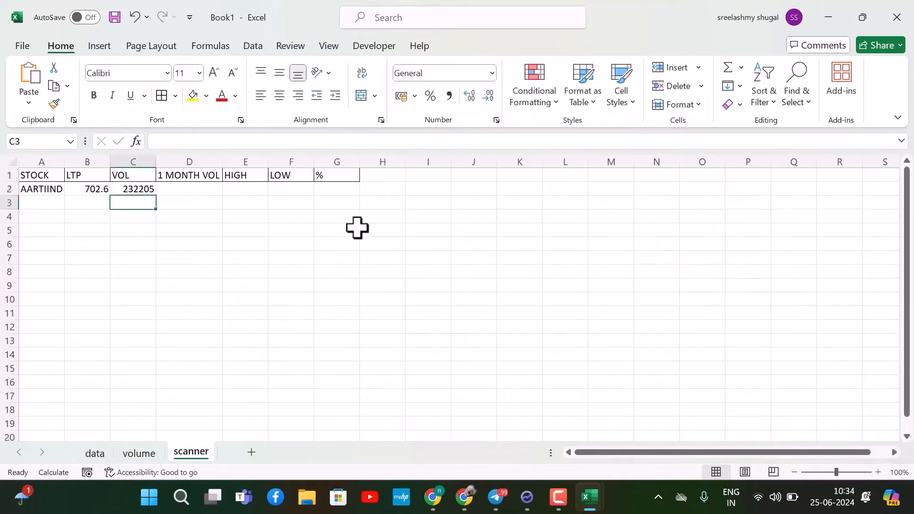
pyautogui.click(197, 189)
pyautogui.write('=')
pyautogui.press('BackSpace')
pyautogui.click(195, 231)
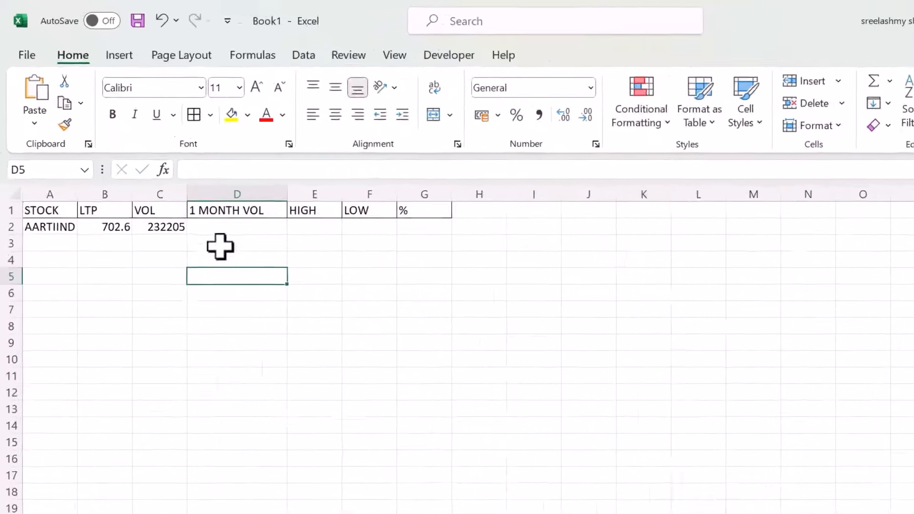
# Step: Enter the formula =VLOOKUP(A2,volume!A:B,2,0) in D2 and center the contents of column D horizontally
pyautogui.click(211, 228)
pyautogui.write('=VLOOKUP')
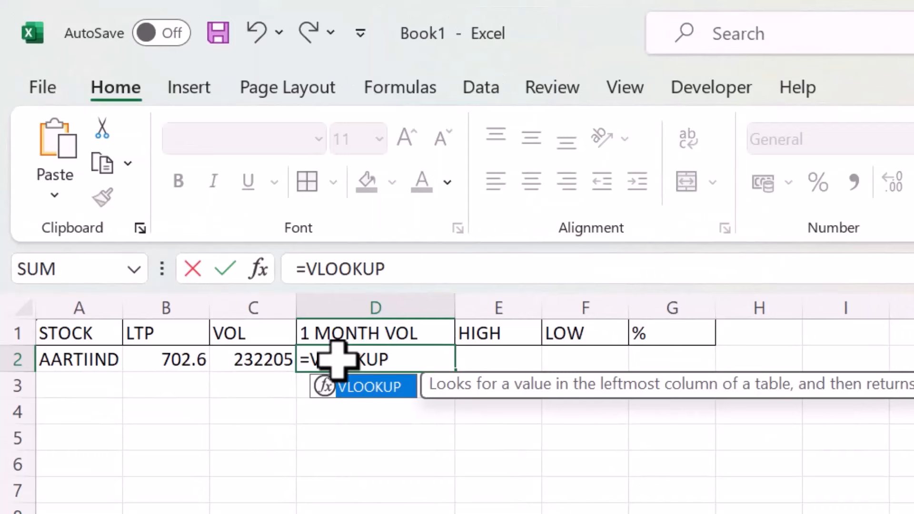
pyautogui.write('(')
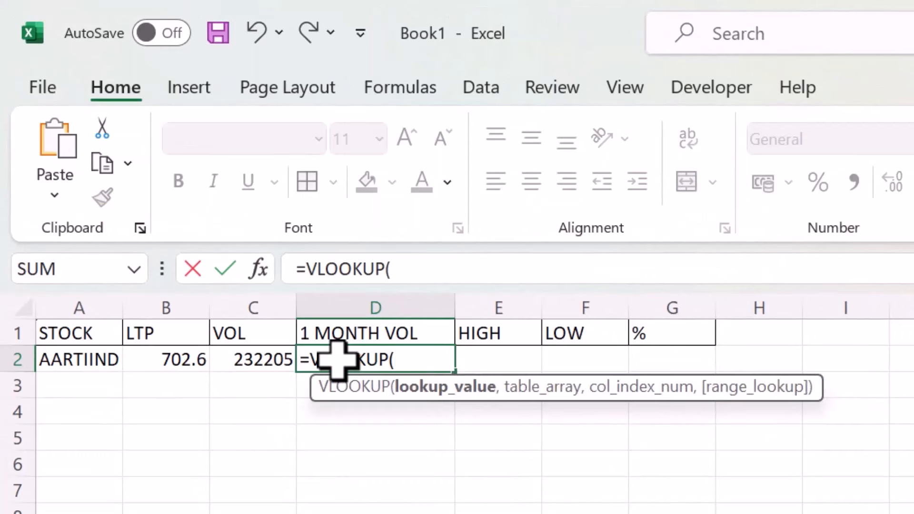
pyautogui.click(72, 359)
pyautogui.write(',')
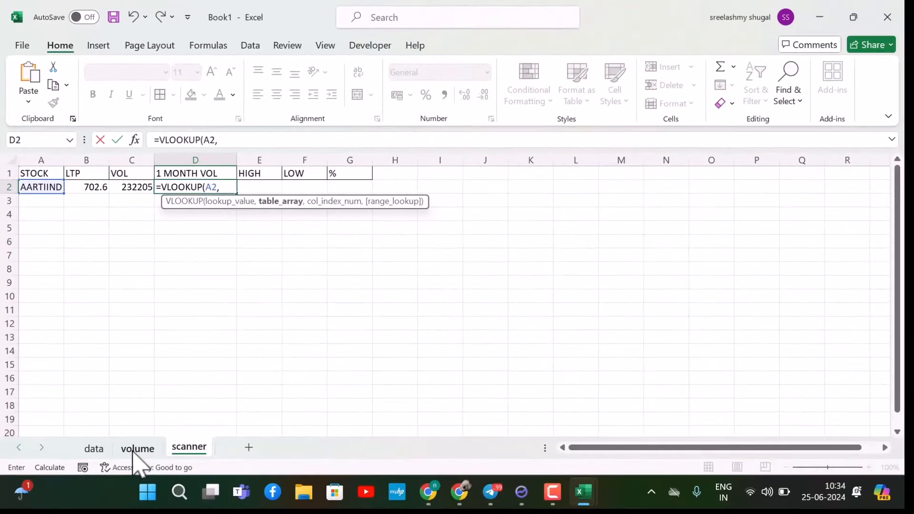
pyautogui.click(134, 450)
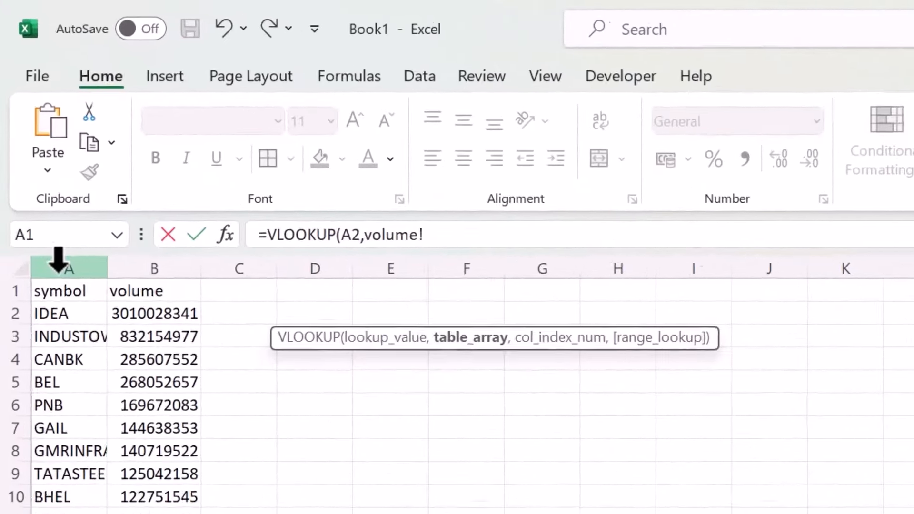
pyautogui.click(35, 160)
pyautogui.moveTo(60, 269); pyautogui.dragTo(142, 275)
pyautogui.write(',2,')
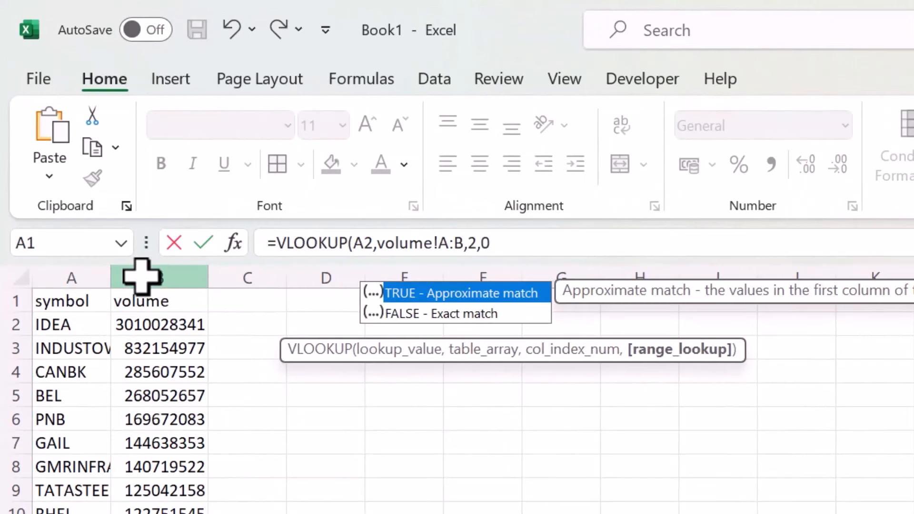
pyautogui.write('0)')
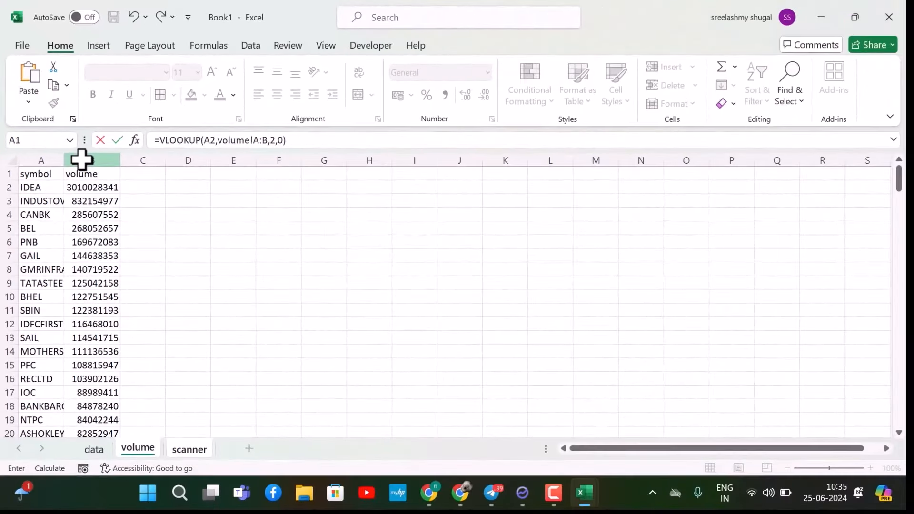
pyautogui.press('Return')
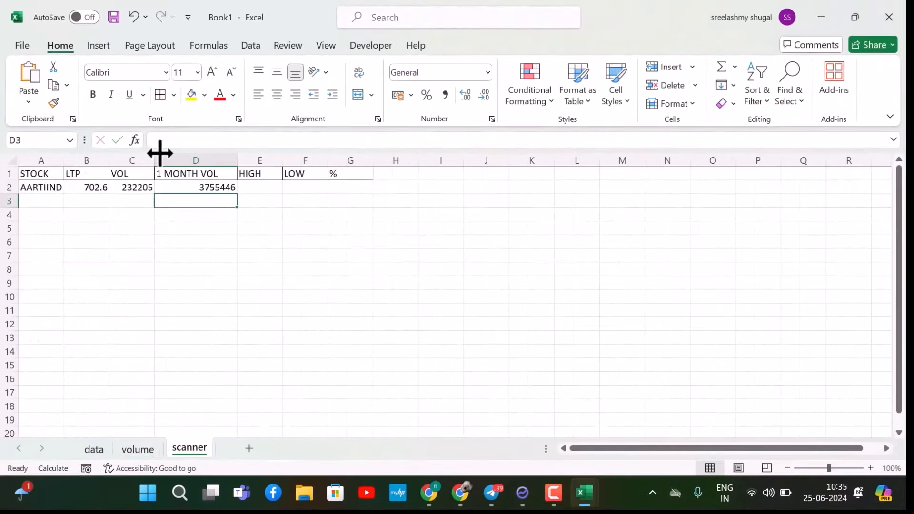
pyautogui.click(207, 159)
pyautogui.click(277, 95)
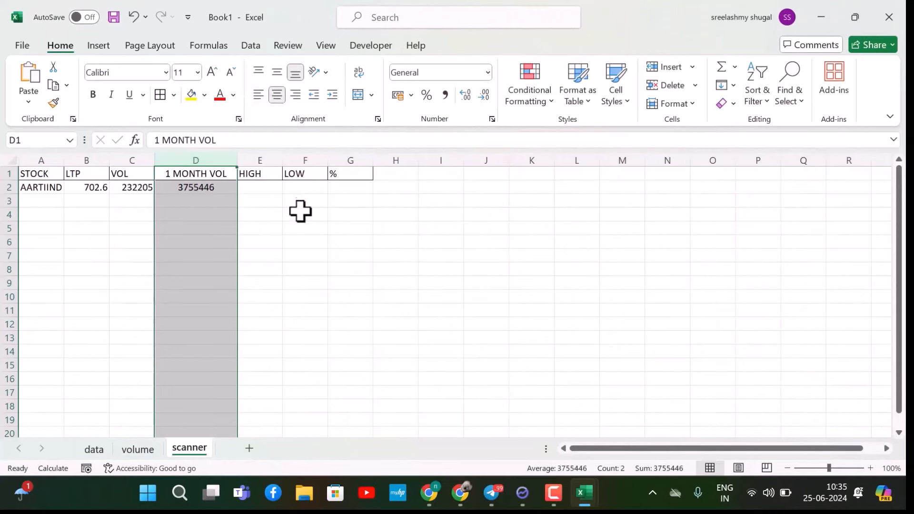
# Step: In E2, enter a formula referencing the first stock's High in cell P2 of the data sheet
pyautogui.click(268, 185)
pyautogui.write('=')
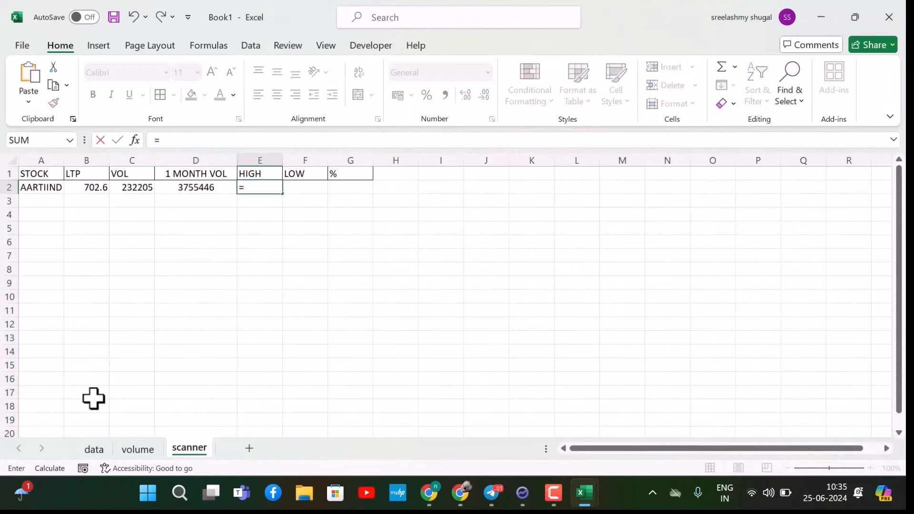
pyautogui.click(95, 449)
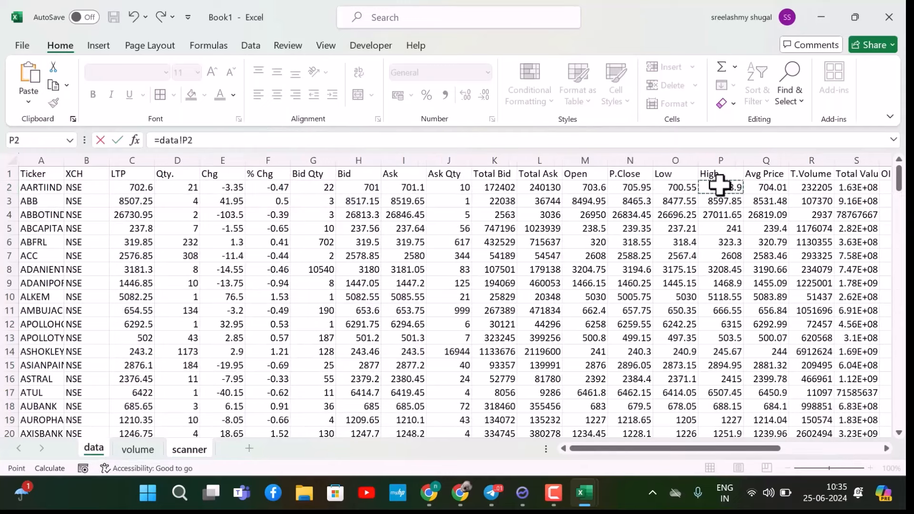
pyautogui.press('Return')
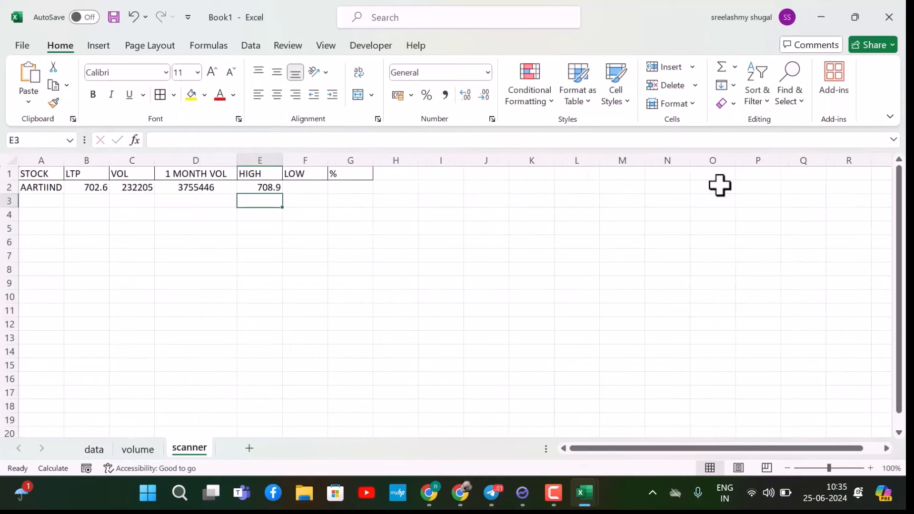
# Step: In F2, enter a formula referencing the first stock's Low in cell O2 of the data sheet
pyautogui.click(304, 191)
pyautogui.write('=')
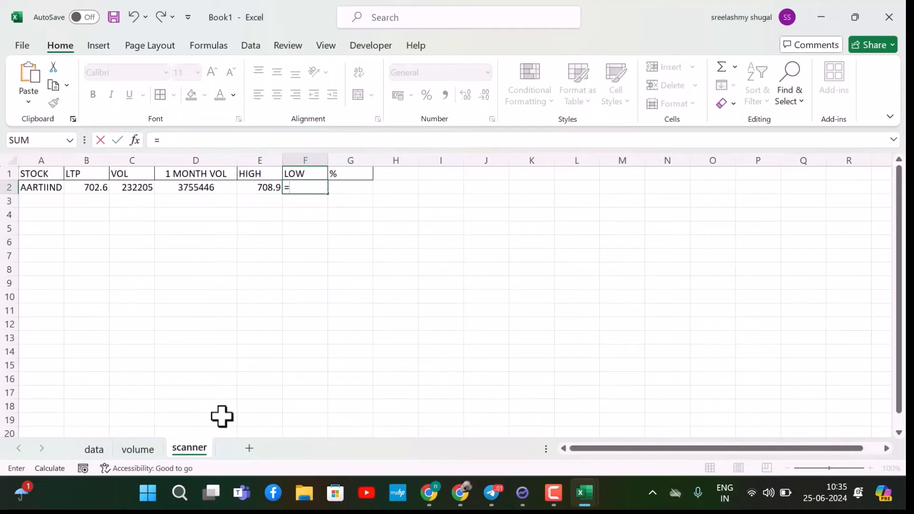
pyautogui.click(97, 450)
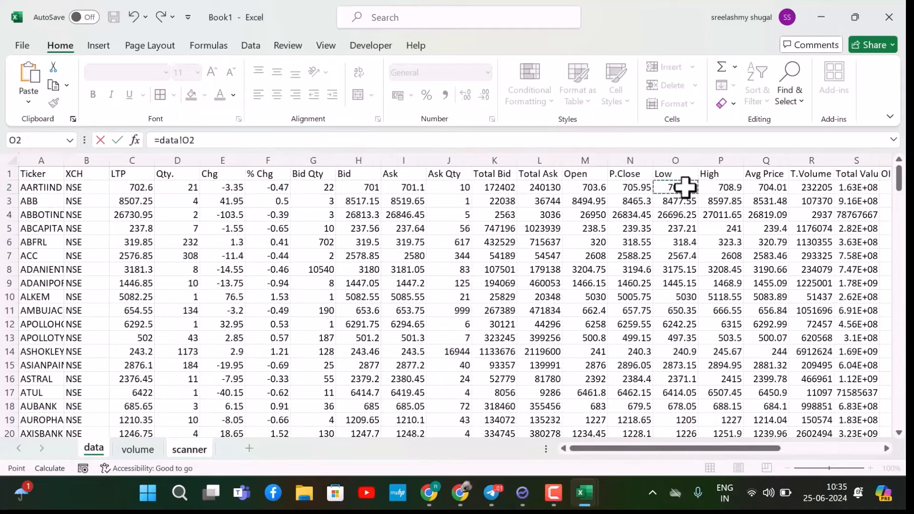
pyautogui.press('Return')
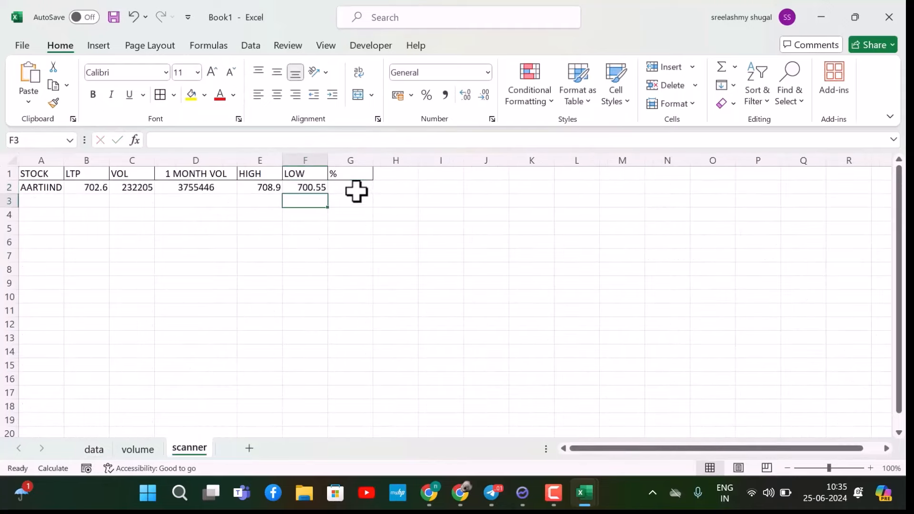
# Step: In G2, enter a formula referencing the first stock's % Chg in cell F2 of the data sheet
pyautogui.click(356, 191)
pyautogui.write('=')
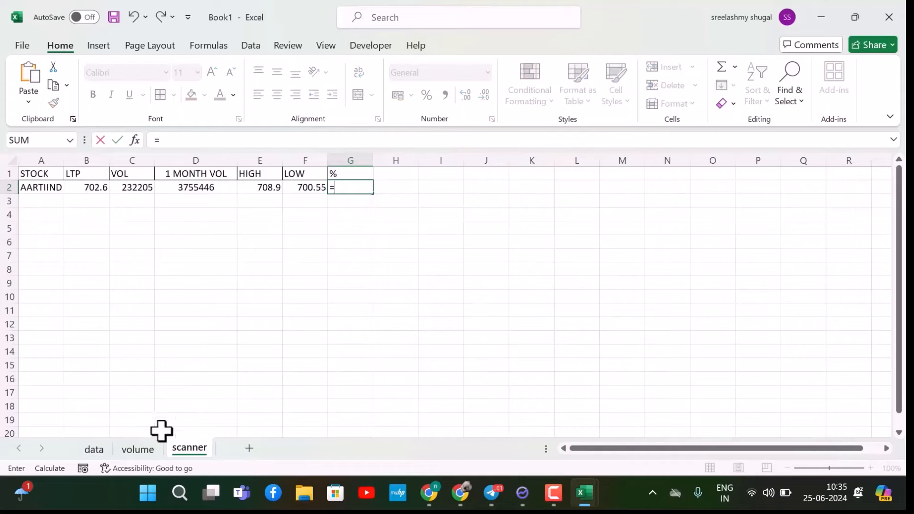
pyautogui.click(95, 452)
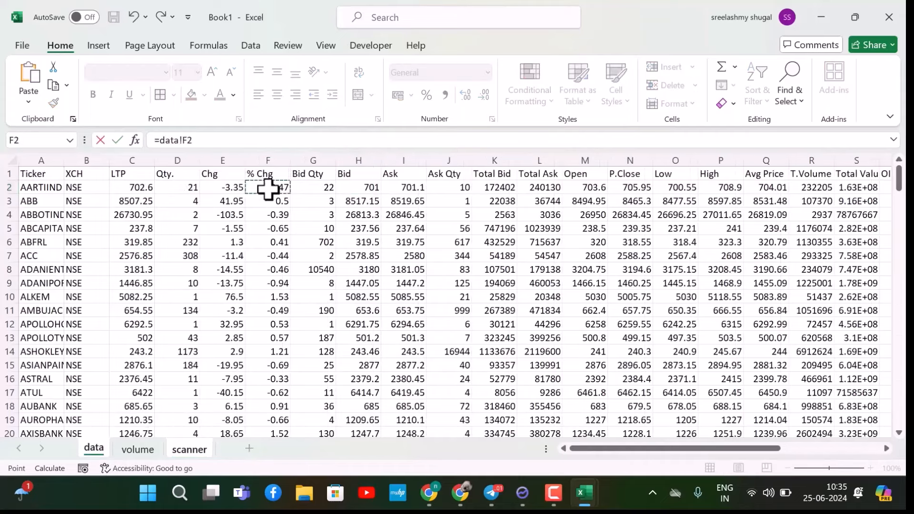
pyautogui.press('Return')
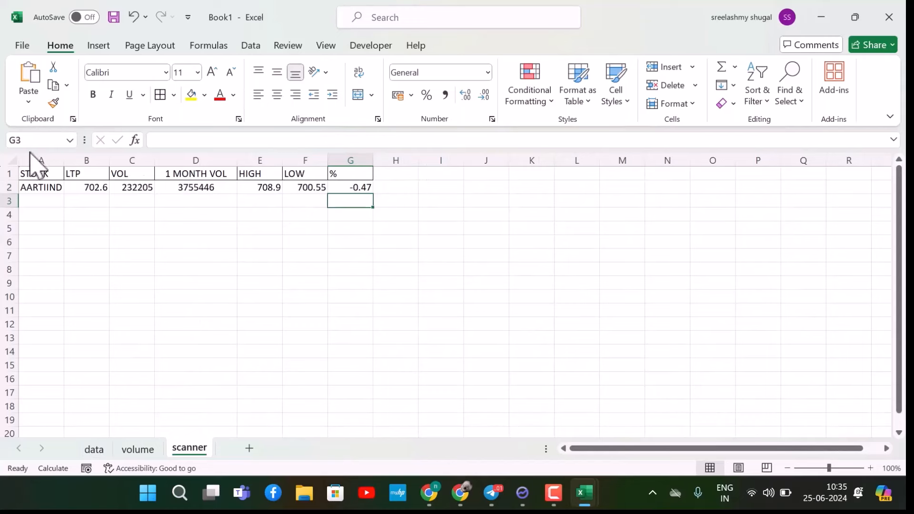
# Step: Center the contents of columns A to G horizontally
pyautogui.moveTo(34, 150); pyautogui.dragTo(333, 163)
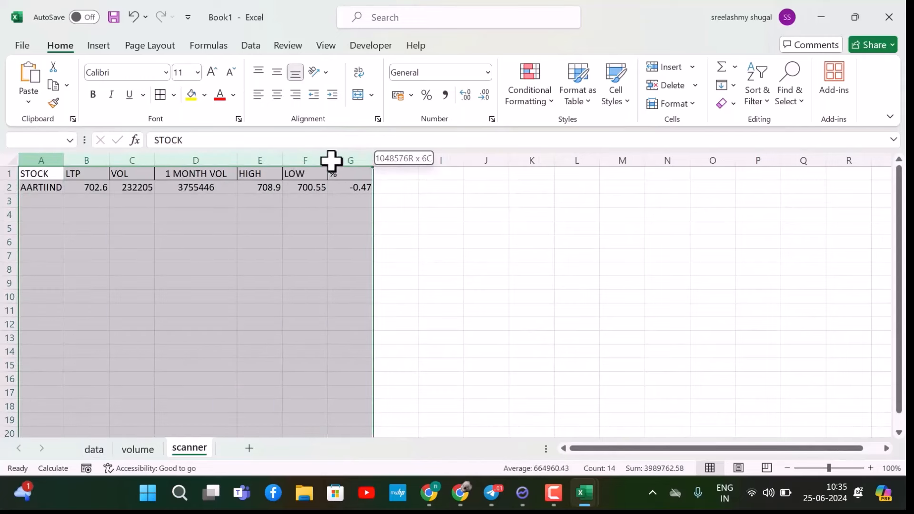
pyautogui.click(276, 95)
pyautogui.click(196, 215)
# Step: Fill the formulas in A2:G2 down to row 216 and clear the currency-pair and empty rows A184:G216
pyautogui.moveTo(41, 187); pyautogui.dragTo(354, 221)
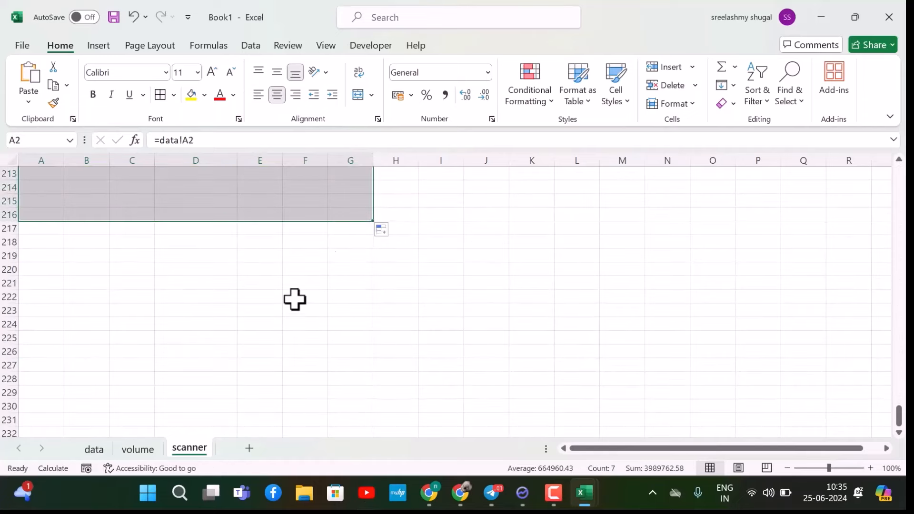
pyautogui.scroll(15, 294, 314)
pyautogui.scroll(-3, 291, 315)
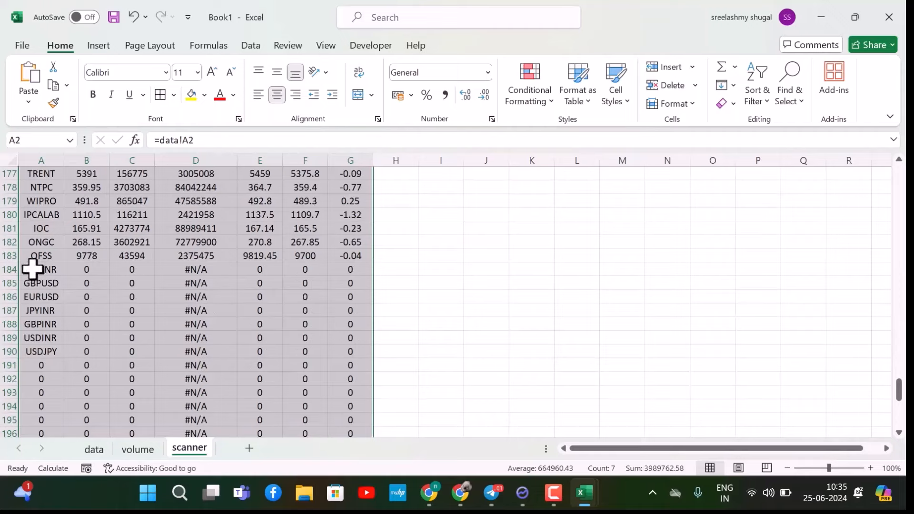
pyautogui.moveTo(31, 268); pyautogui.dragTo(374, 410)
pyautogui.scroll(20, 361, 427)
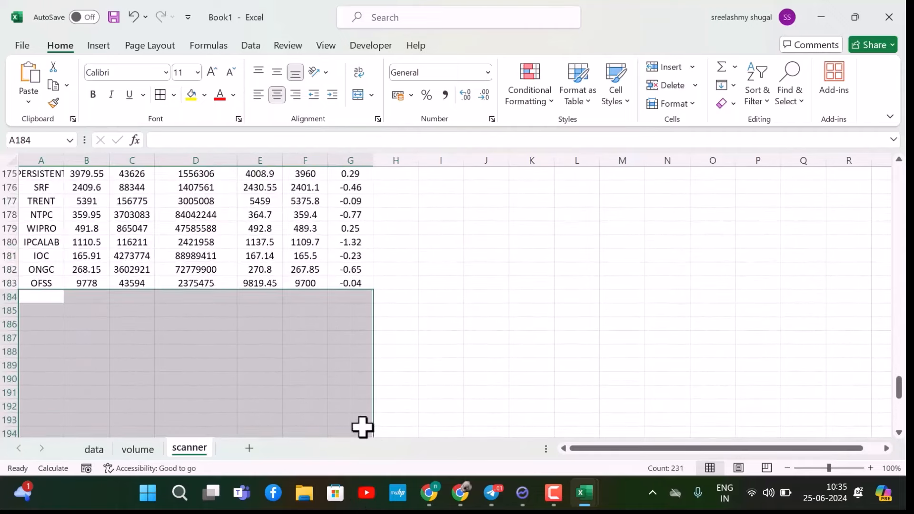
# Step: Enter the header BREAKOUT in H1 and widen column H to fit it
pyautogui.scroll(20, 216, 310)
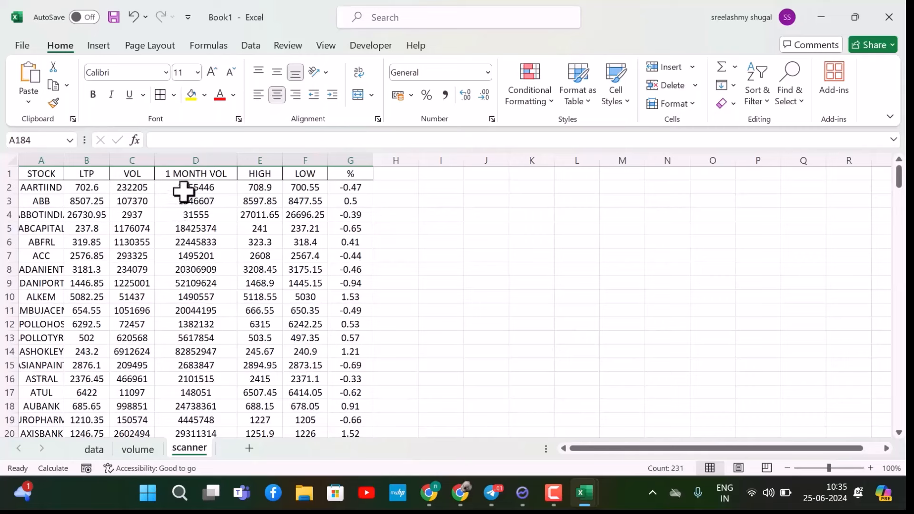
pyautogui.click(383, 180)
pyautogui.write('BREAKO')
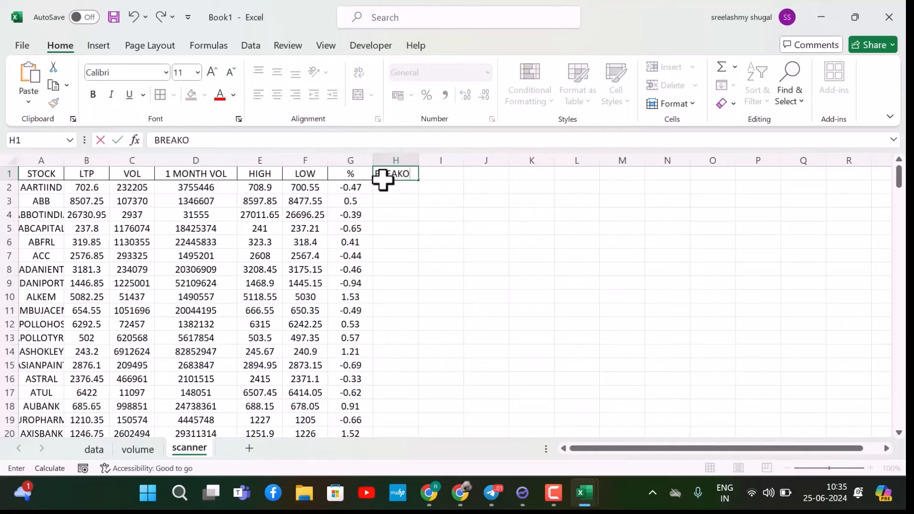
pyautogui.write('UT')
pyautogui.click(441, 214)
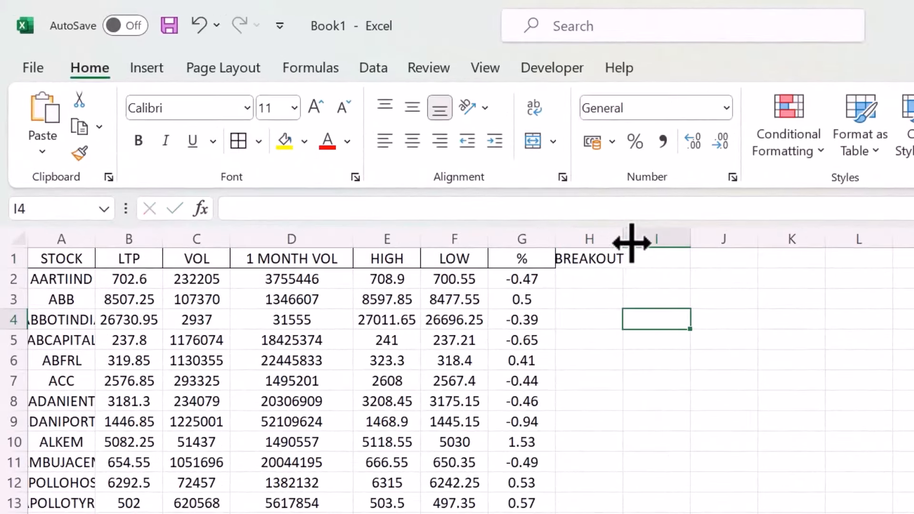
pyautogui.moveTo(631, 243); pyautogui.dragTo(639, 240)
# Step: In H2, enter the formula =IF(C2>D2,"BREAKOUT","") to flag volume above the one-month maximum
pyautogui.click(579, 280)
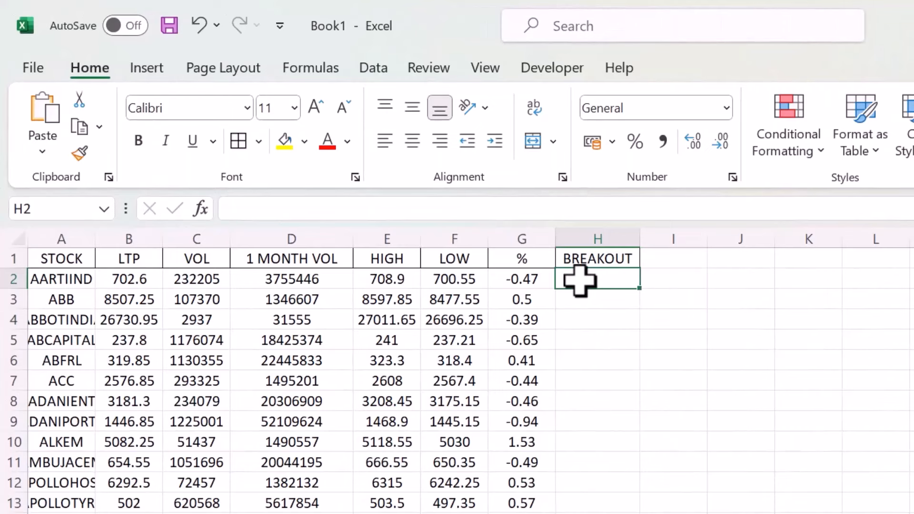
pyautogui.write('=IF(')
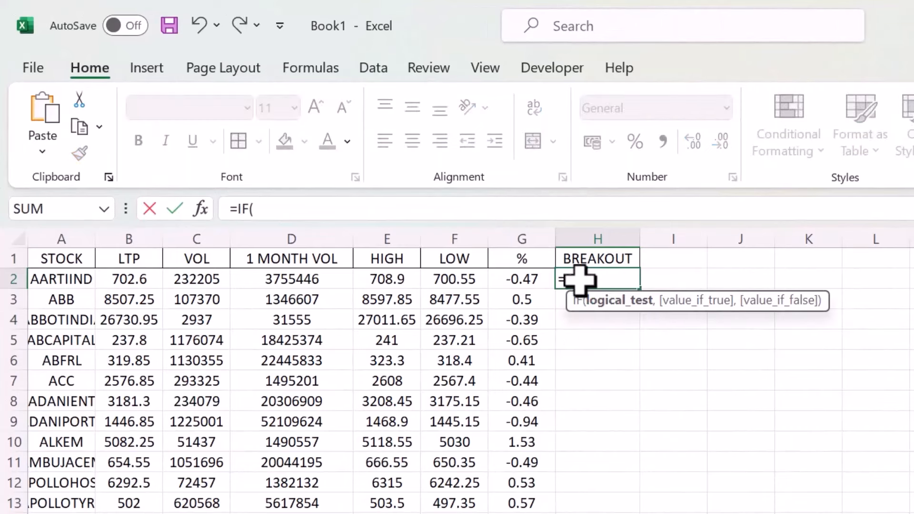
pyautogui.click(187, 279)
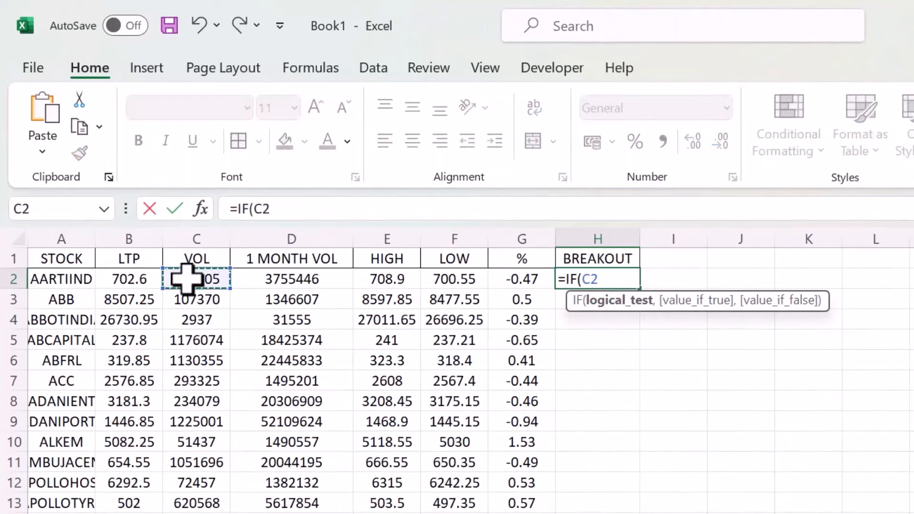
pyautogui.click(280, 278)
pyautogui.write(',"BREAKOU')
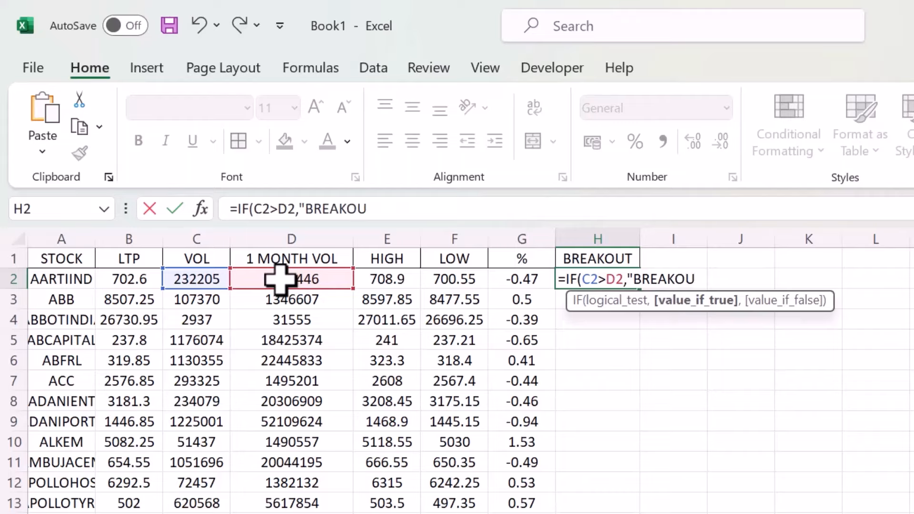
pyautogui.write('T",""')
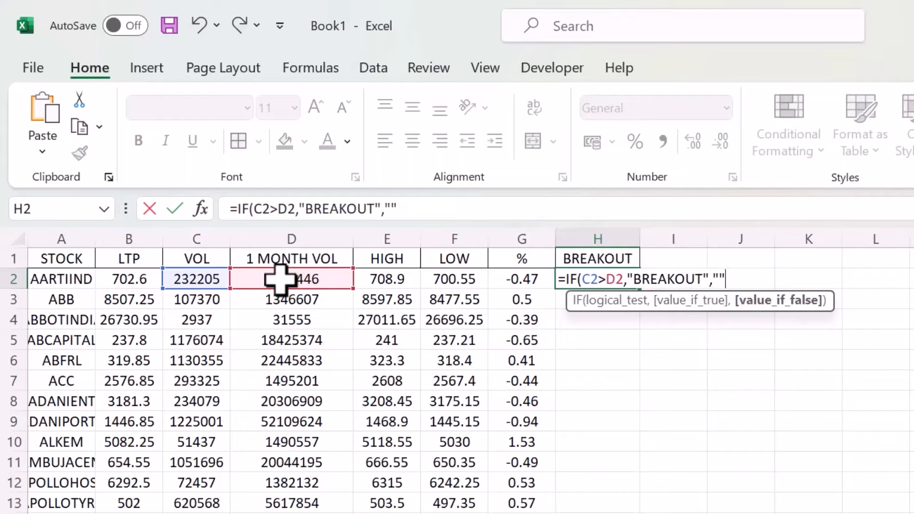
pyautogui.write(')')
pyautogui.press('Return')
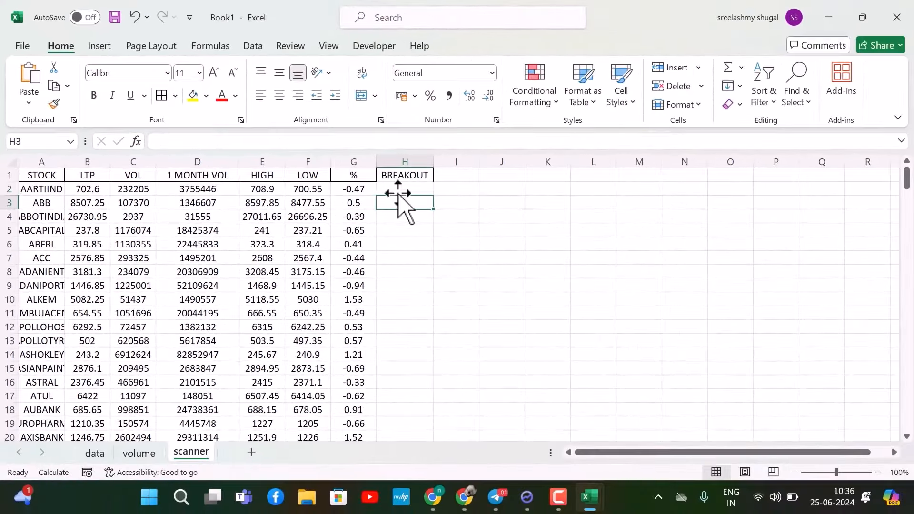
# Step: Fill the H2 breakout formula down column H for all listed stocks and check the filled rows
pyautogui.click(400, 190)
pyautogui.doubleClick(434, 196)
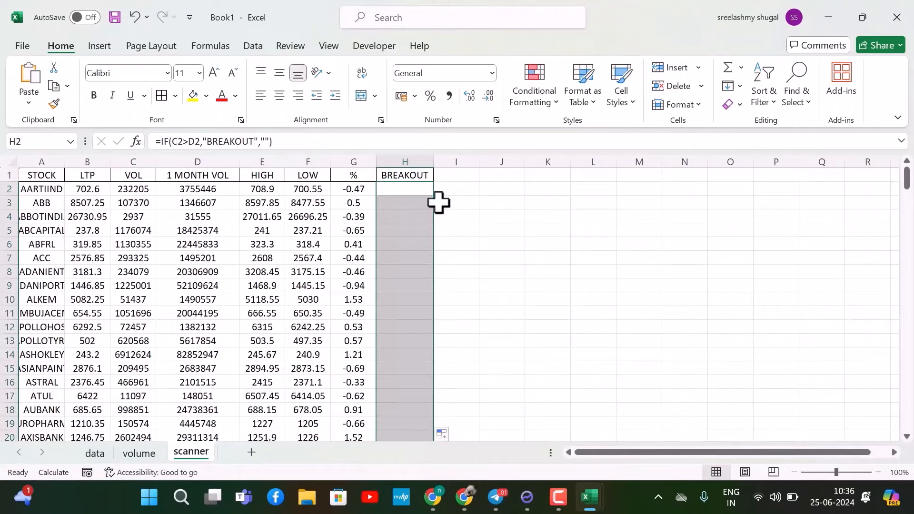
pyautogui.scroll(-20, 433, 285)
pyautogui.scroll(-20, 433, 285)
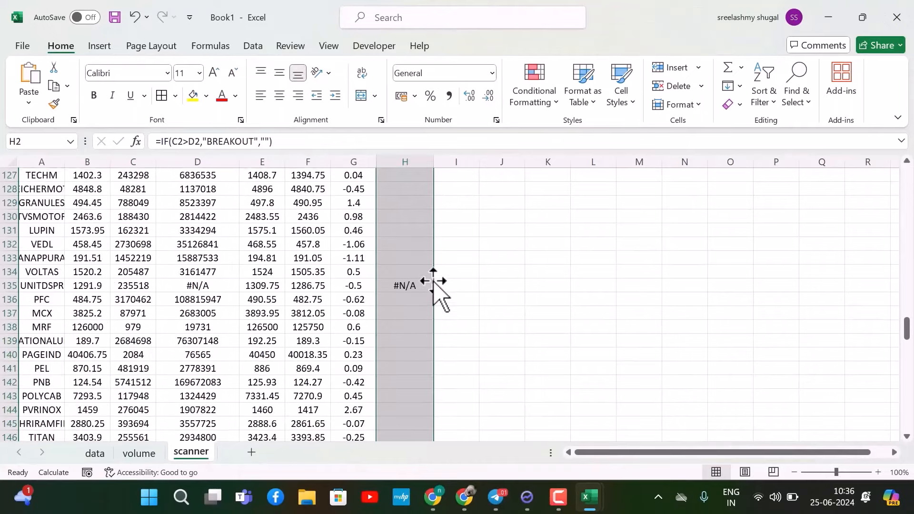
pyautogui.scroll(20, 433, 285)
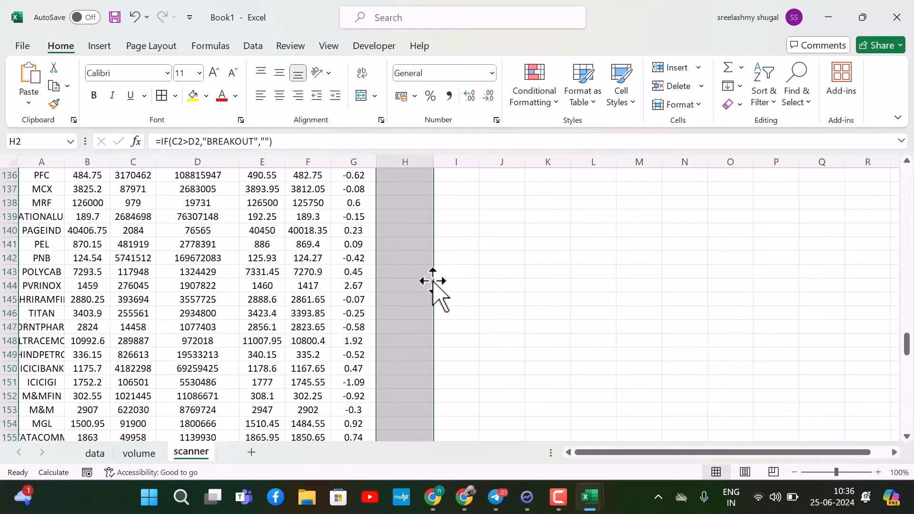
pyautogui.scroll(13, 433, 283)
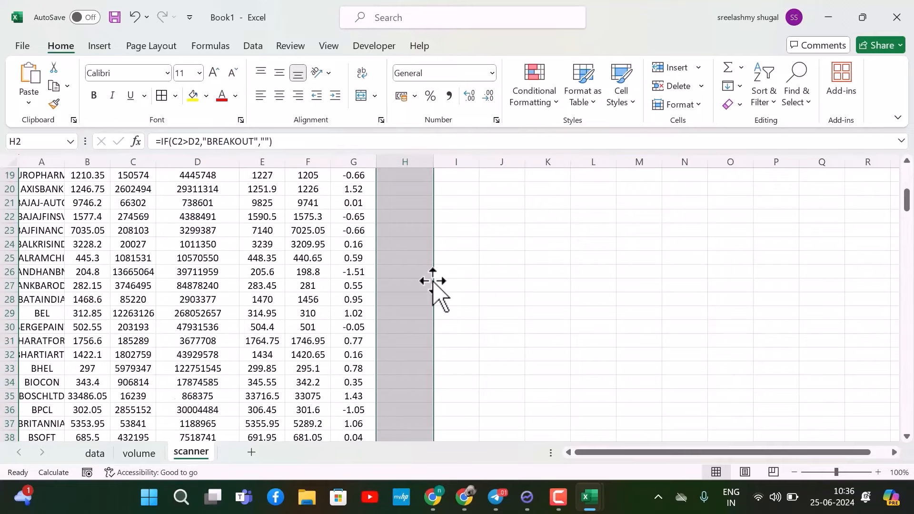
# Step: Widen column I slightly and enter the formula =(D2-C2)/D2*100 in I2
pyautogui.click(453, 196)
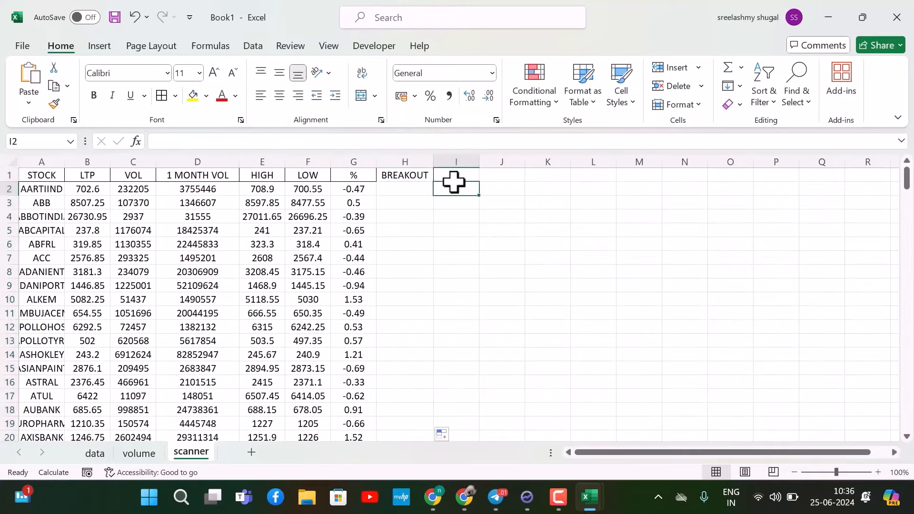
pyautogui.moveTo(479, 161); pyautogui.dragTo(494, 161)
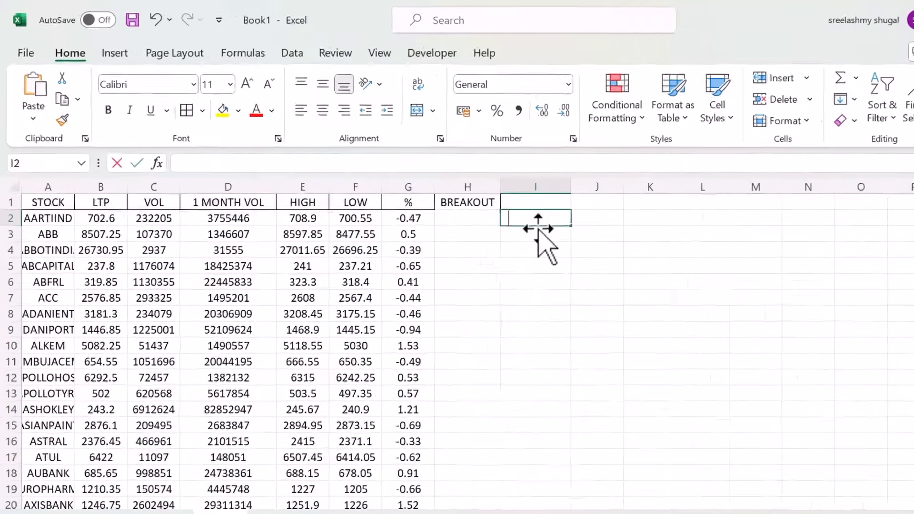
pyautogui.write('=(')
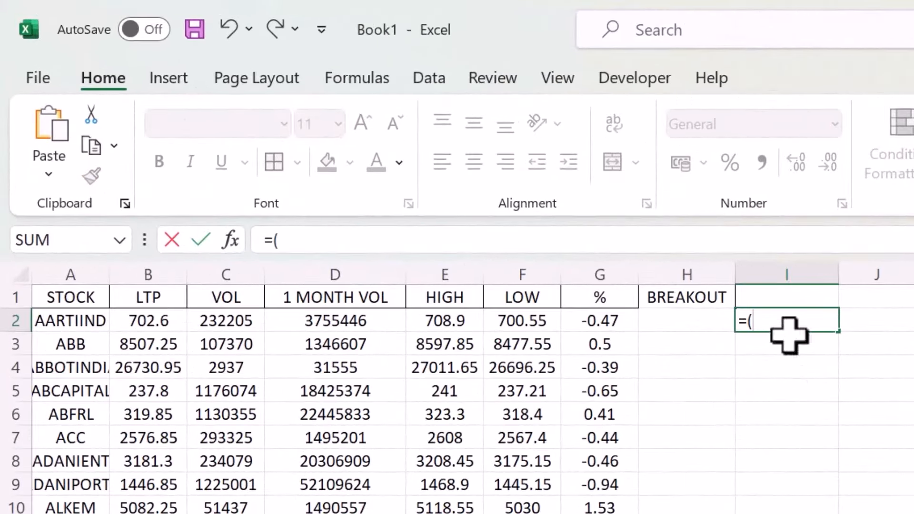
pyautogui.click(353, 322)
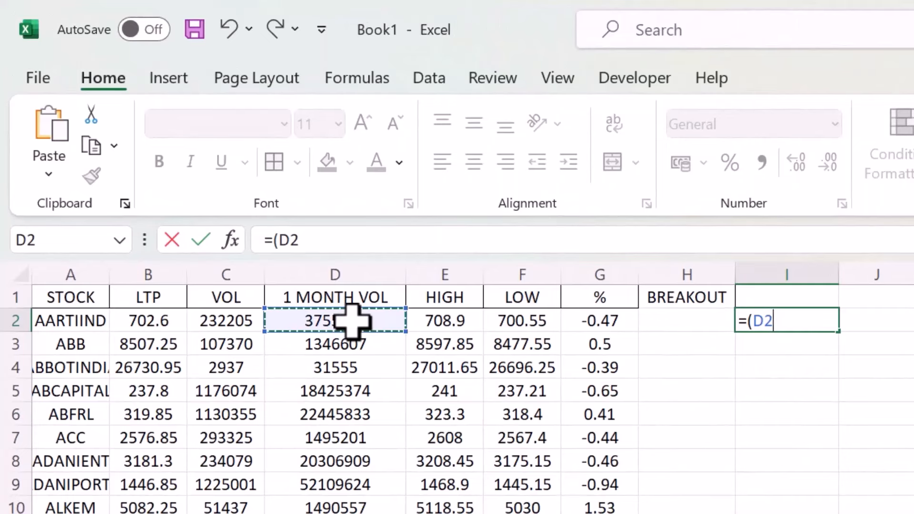
pyautogui.write('-')
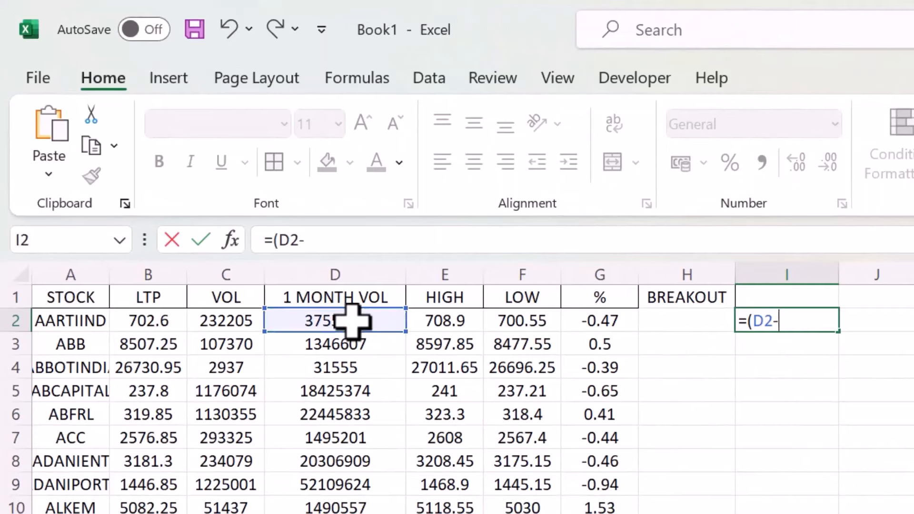
pyautogui.click(220, 322)
pyautogui.write(')/')
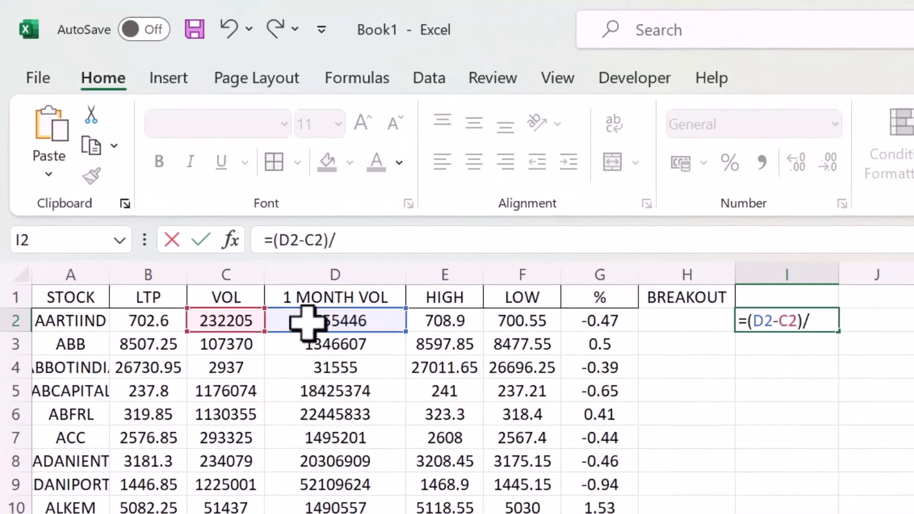
pyautogui.click(307, 322)
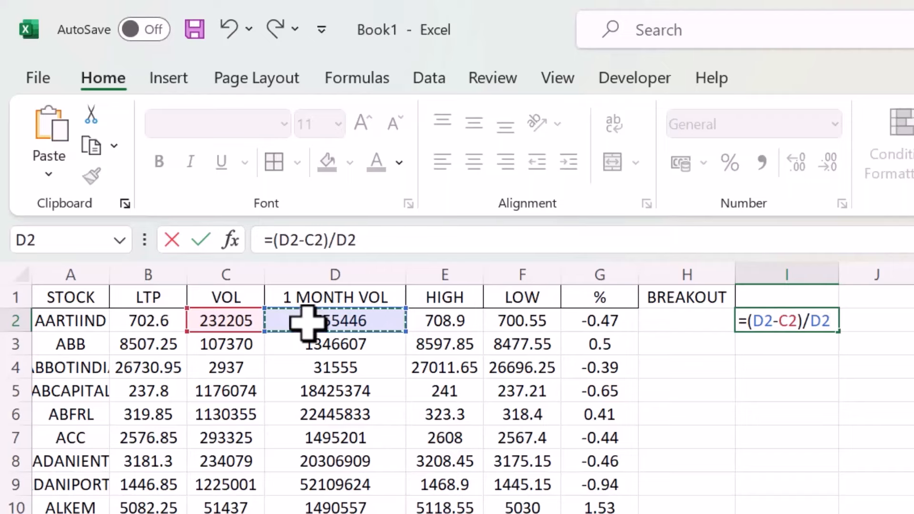
pyautogui.write('*')
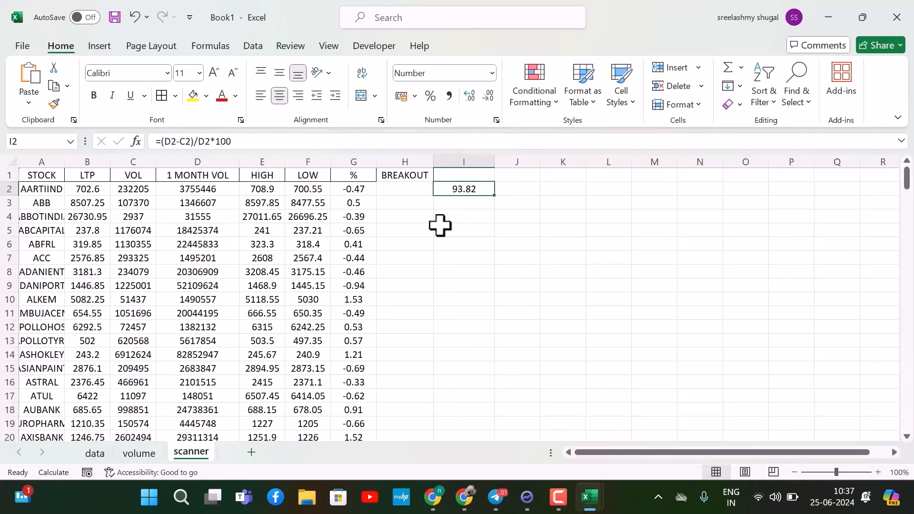
# Step: Fill the I2 percentage formula down column I to row 183 and check the filled rows
pyautogui.doubleClick(496, 196)
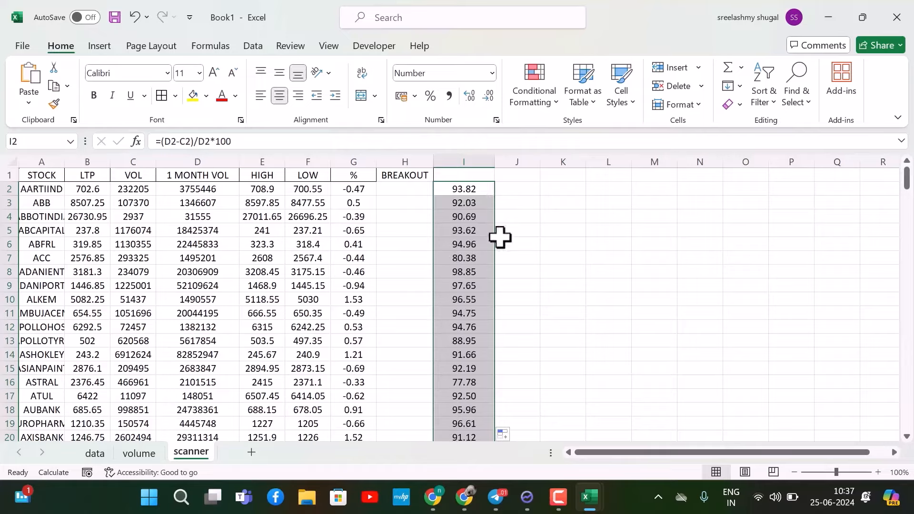
pyautogui.scroll(-4, 478, 286)
pyautogui.scroll(-20, 478, 286)
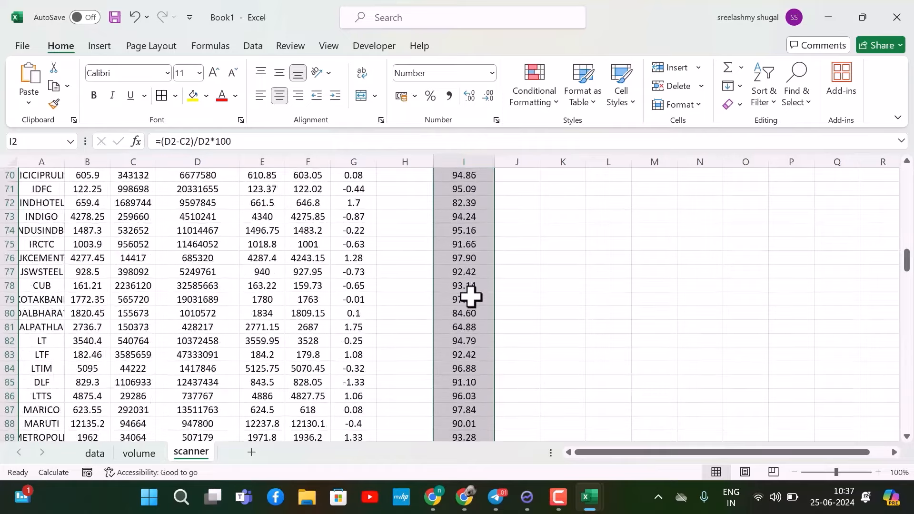
pyautogui.scroll(-12, 471, 296)
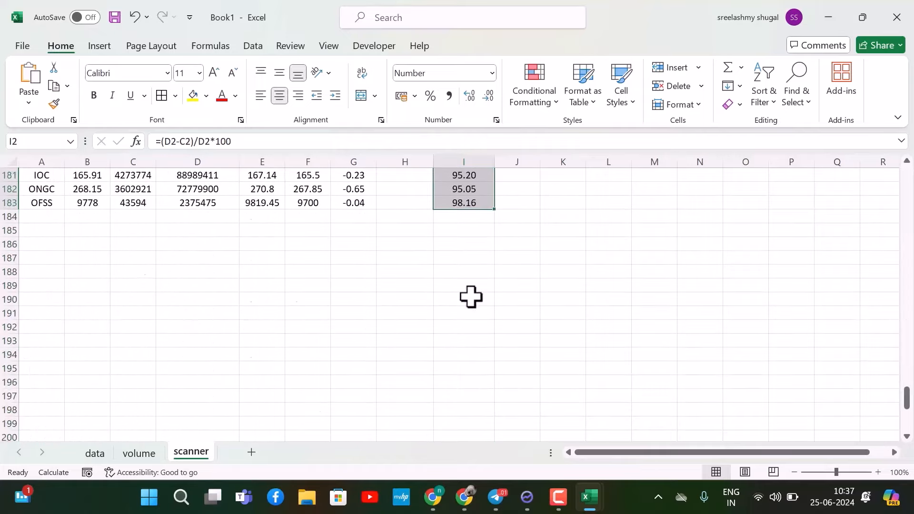
pyautogui.scroll(20, 471, 296)
pyautogui.scroll(20, 471, 296)
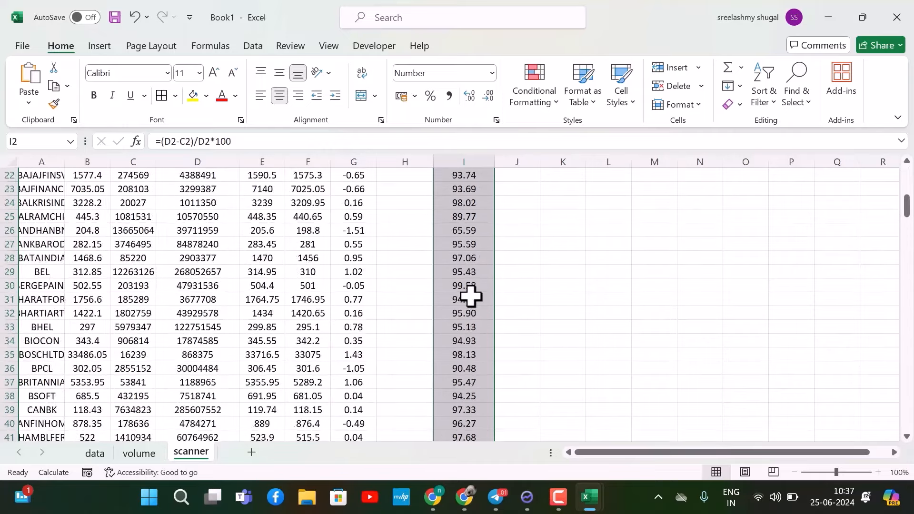
# Step: Add a filter to column I and show only the values 14.89, 52.08, 64.88, 65.59 and 69.86
pyautogui.click(475, 161)
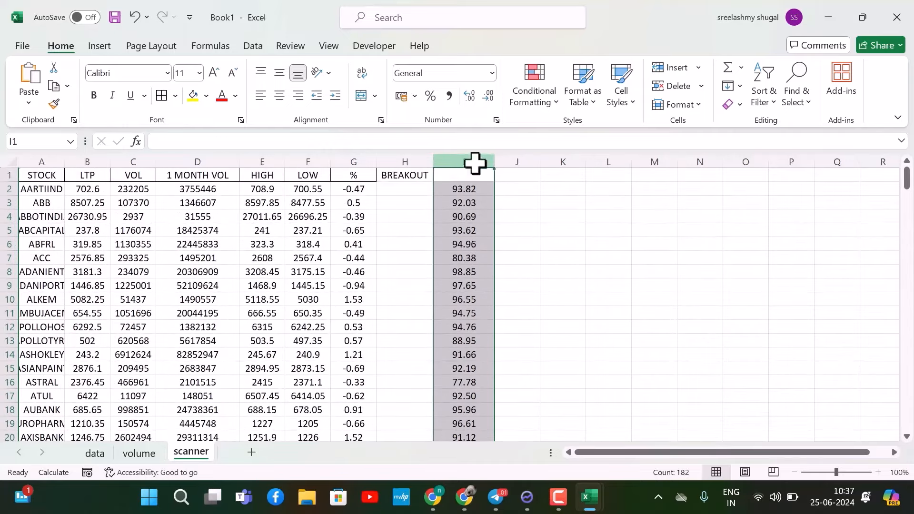
pyautogui.click(764, 97)
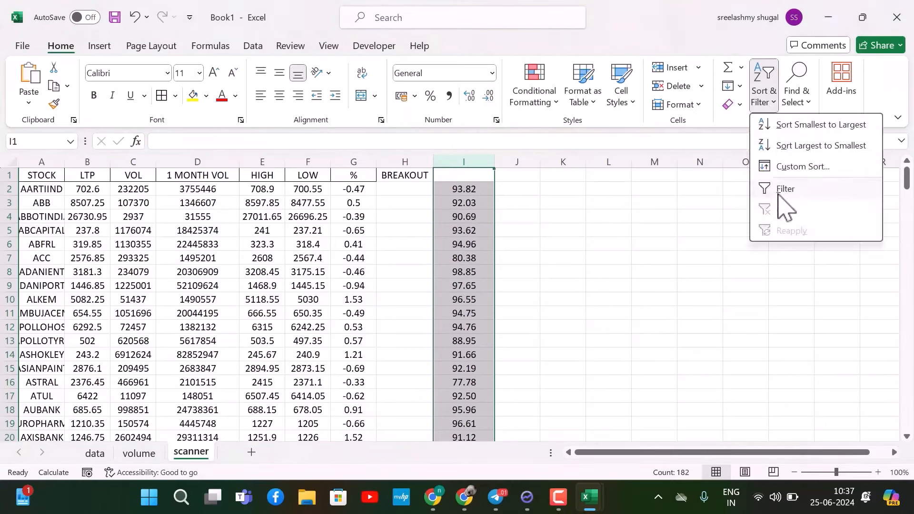
pyautogui.click(786, 189)
pyautogui.click(489, 175)
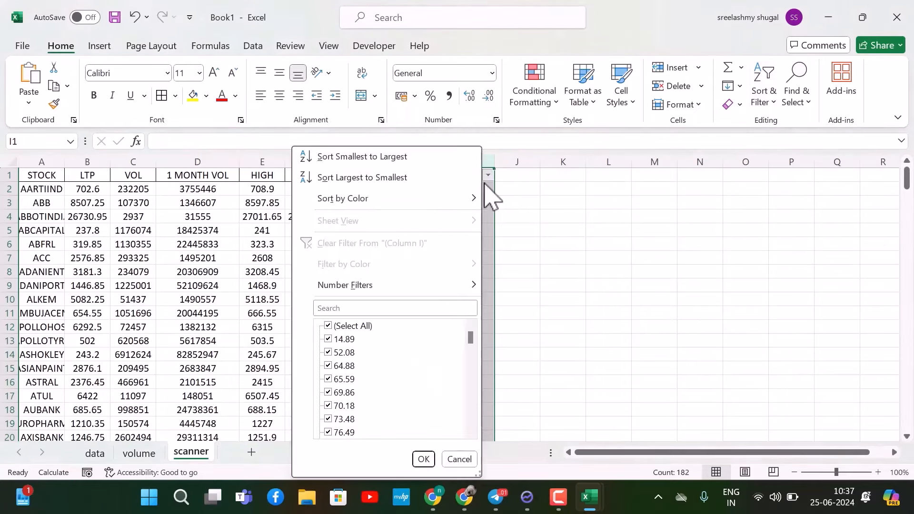
pyautogui.click(357, 327)
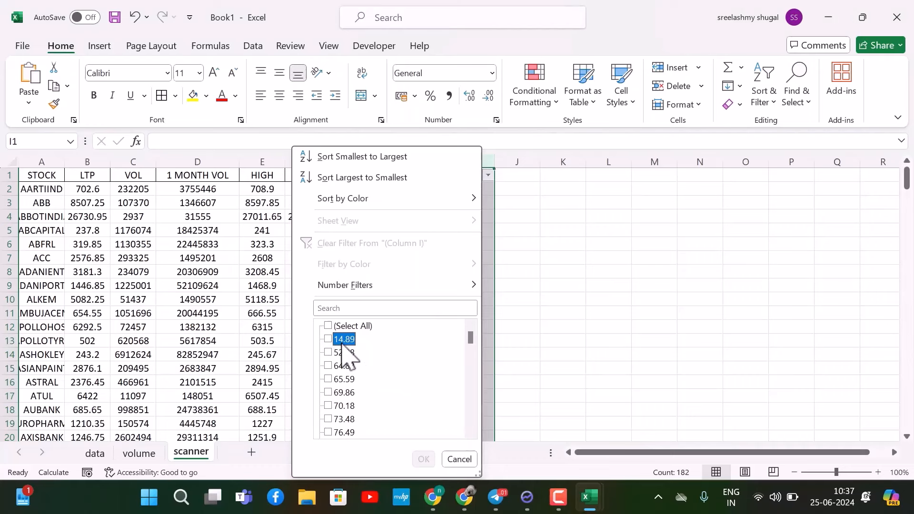
pyautogui.click(342, 353)
pyautogui.click(342, 365)
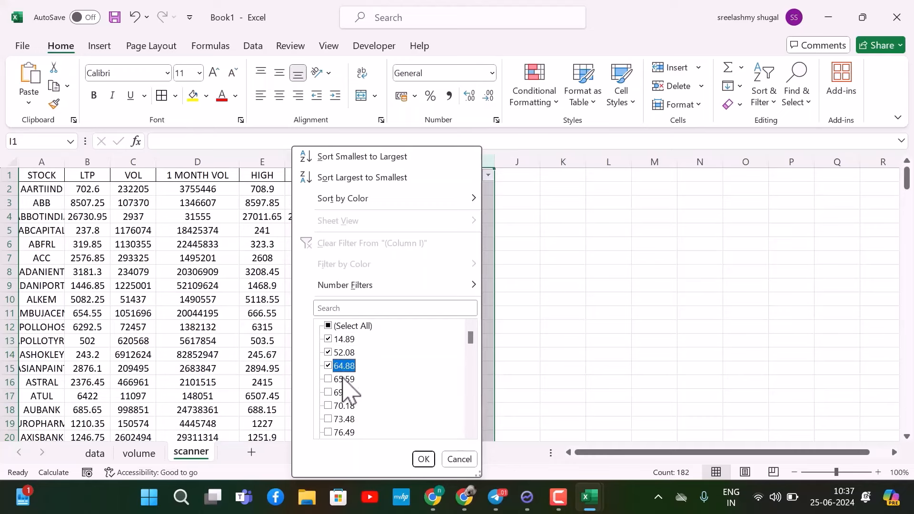
pyautogui.click(343, 378)
pyautogui.click(422, 459)
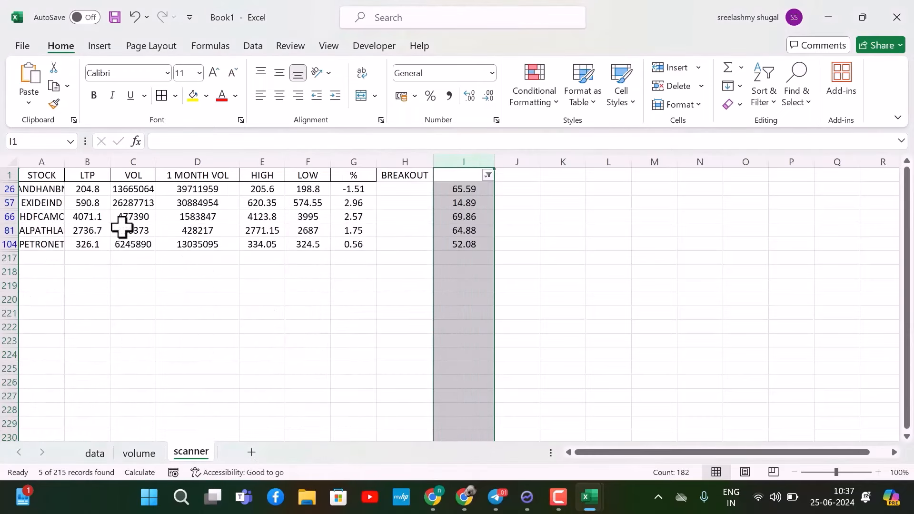
# Step: Widen column A to fit the full stock names and examine the EXIDEIND row's name and % value
pyautogui.moveTo(65, 162); pyautogui.dragTo(88, 164)
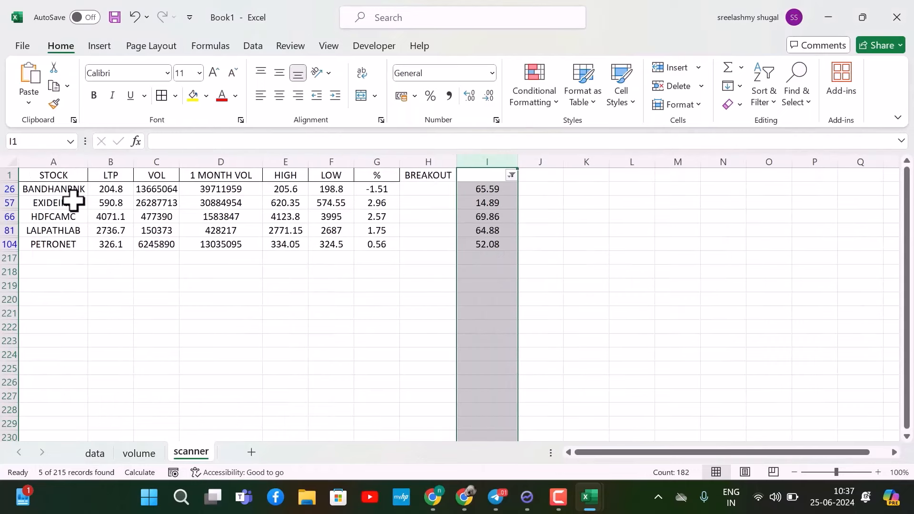
pyautogui.click(72, 203)
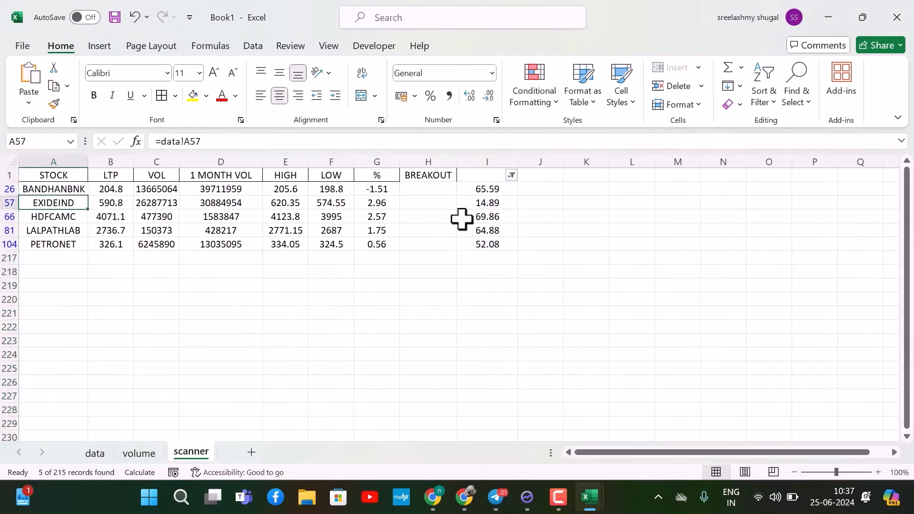
pyautogui.click(385, 204)
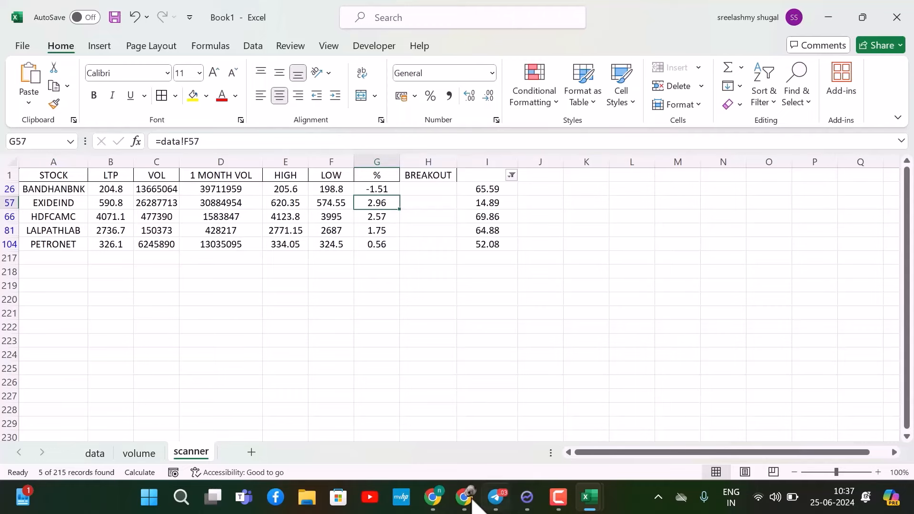
# Step: Switch to the EXIDEIND 5-minute chart in Chrome and place a horizontal ray at the day's high, about 620.45
pyautogui.moveTo(441, 504)
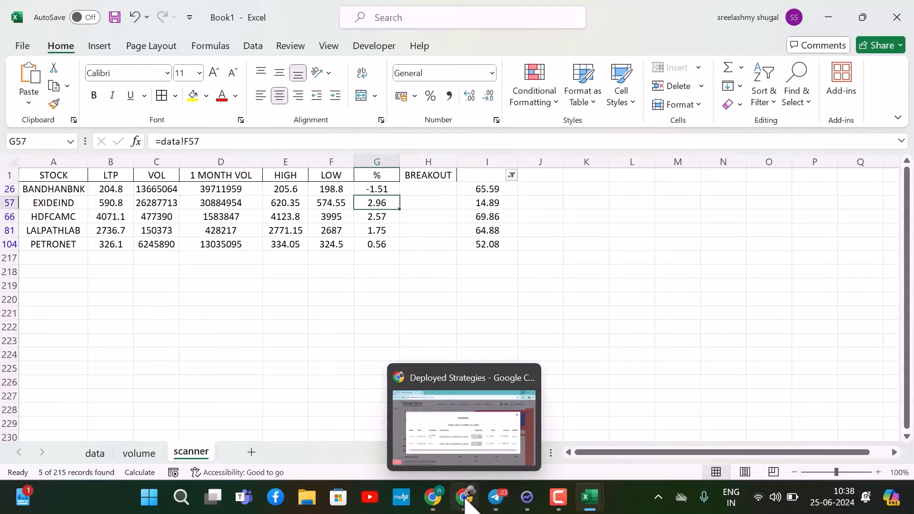
pyautogui.click(432, 497)
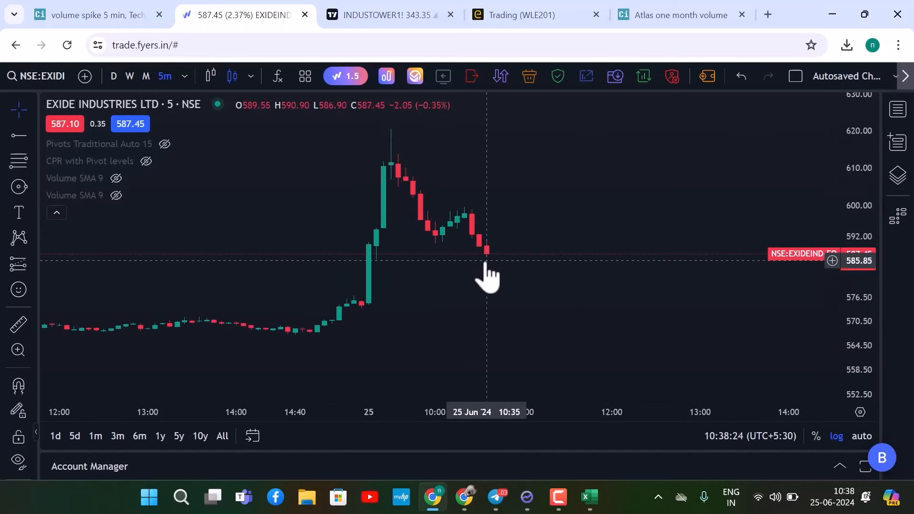
pyautogui.click(19, 136)
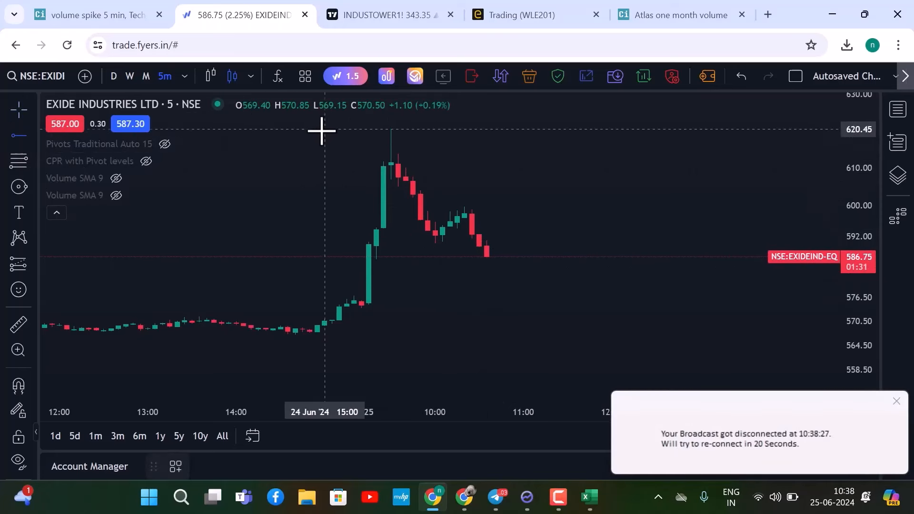
pyautogui.click(324, 129)
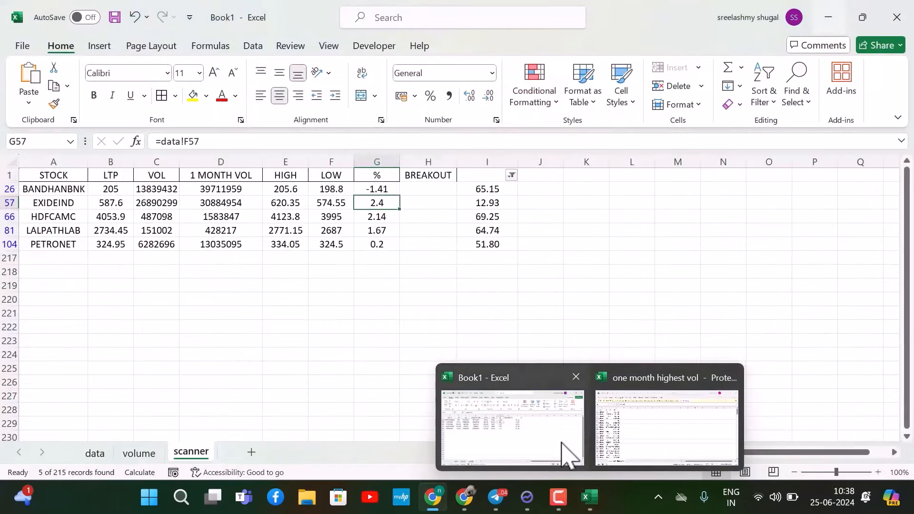
# Step: Check EXIDEIND's row in the Excel scanner, and switch to Chrome to examine its 5-minute chart against the ray at the day's high
pyautogui.click(571, 451)
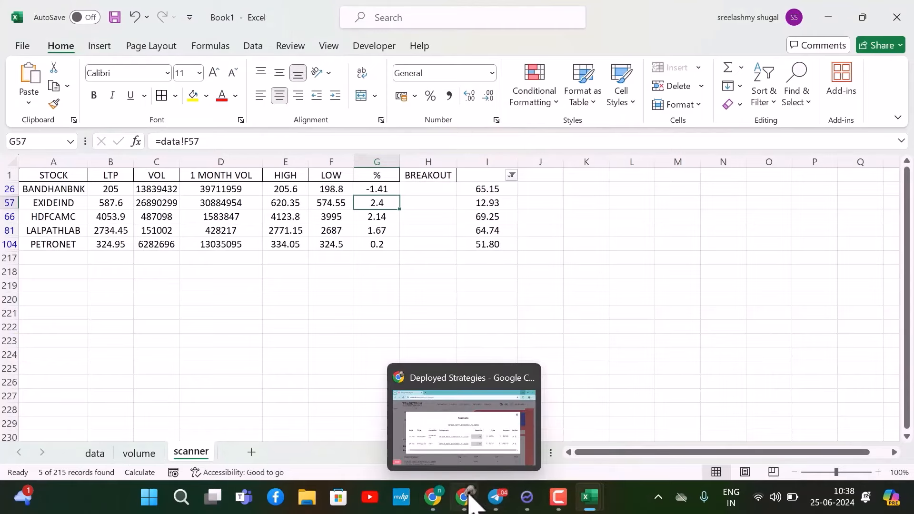
pyautogui.moveTo(433, 497)
pyautogui.click(437, 453)
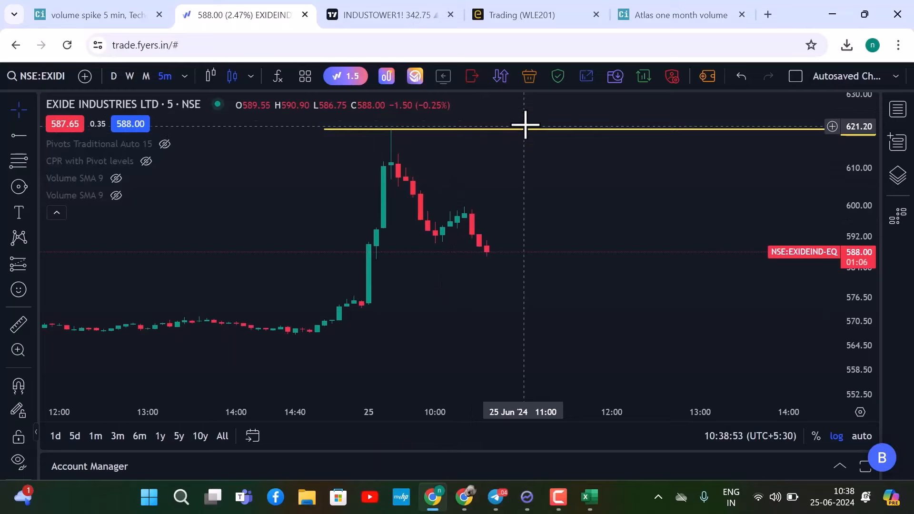
# Step: Examine PETRONET's column I percentage formula in Excel and compare the filtered scanner rows with the EXIDEIND 5-minute chart in Chrome
pyautogui.hotkey('alt', 'Tab')
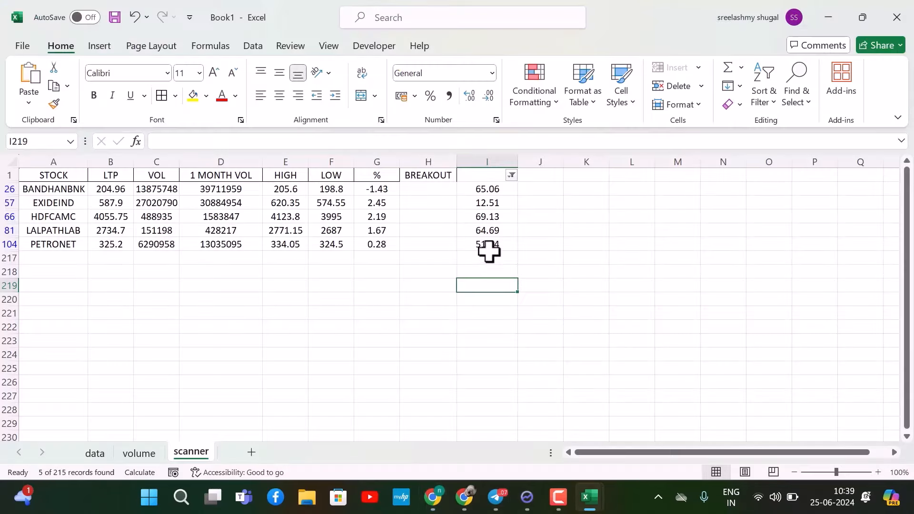
pyautogui.click(488, 245)
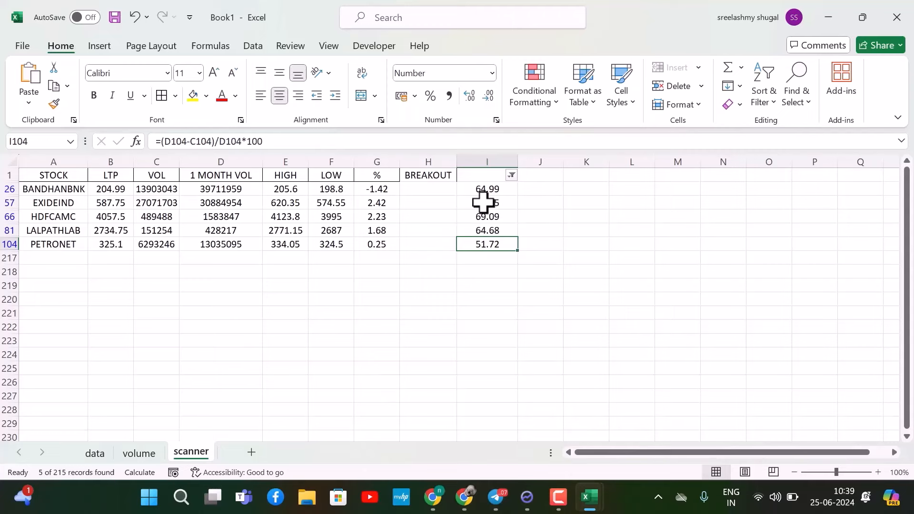
pyautogui.moveTo(438, 496)
pyautogui.click(444, 458)
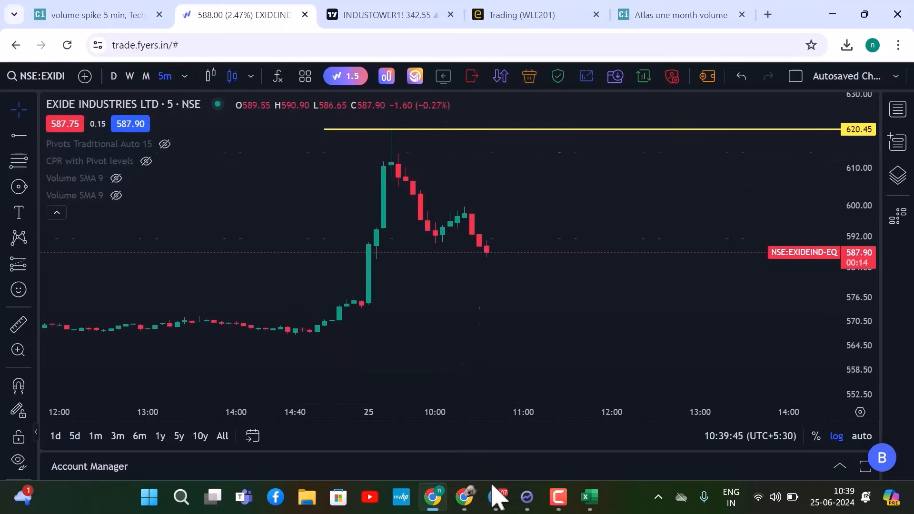
pyautogui.click(438, 507)
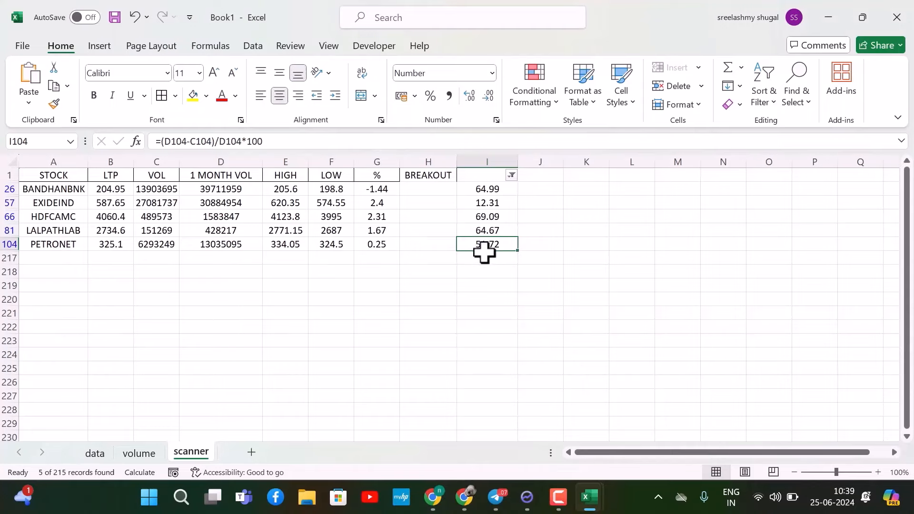
pyautogui.click(432, 497)
pyautogui.click(832, 15)
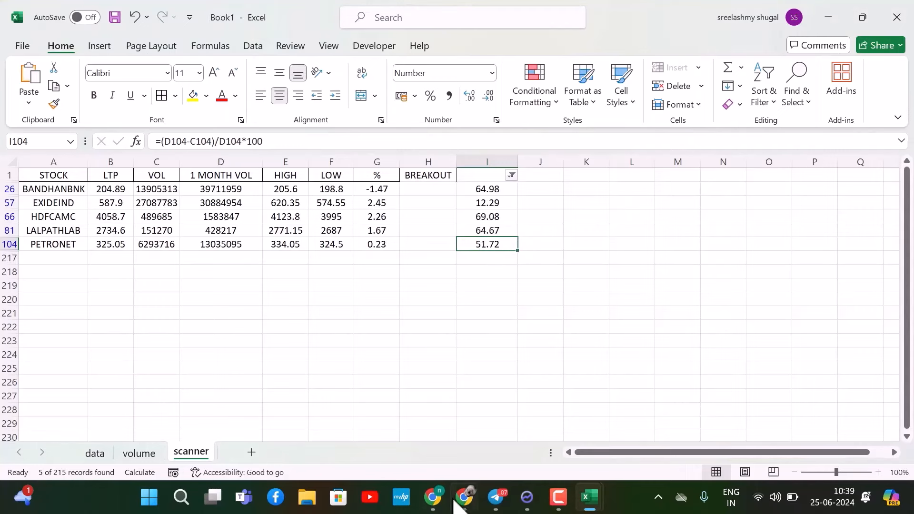
pyautogui.click(460, 414)
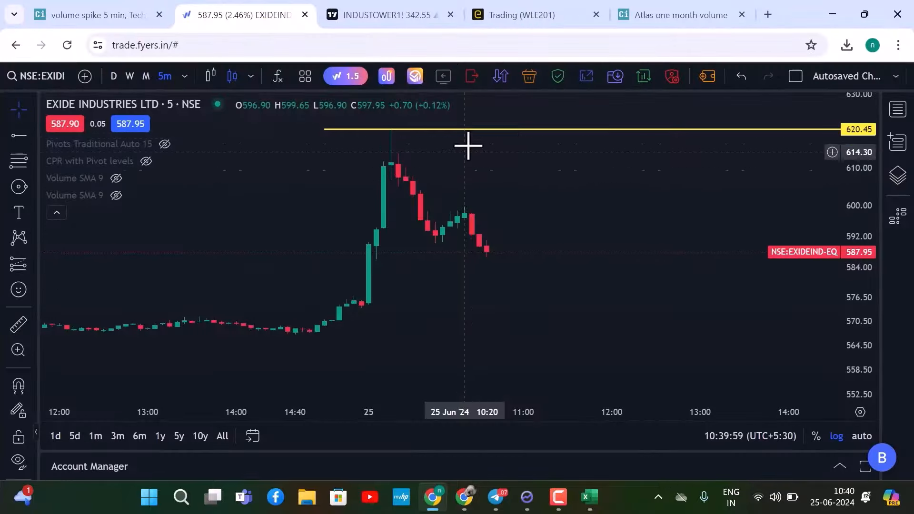